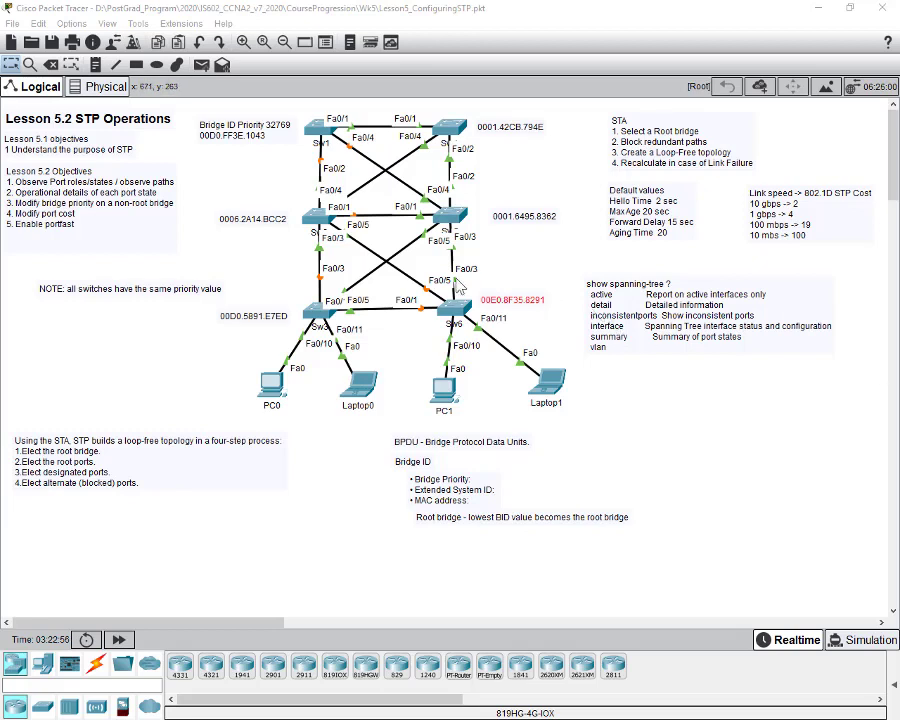
# Nudge Sw2's MAC note up-left, then review Sw4's spanning-tree output, marking Max Age 20 sec
pyautogui.click(279, 316)
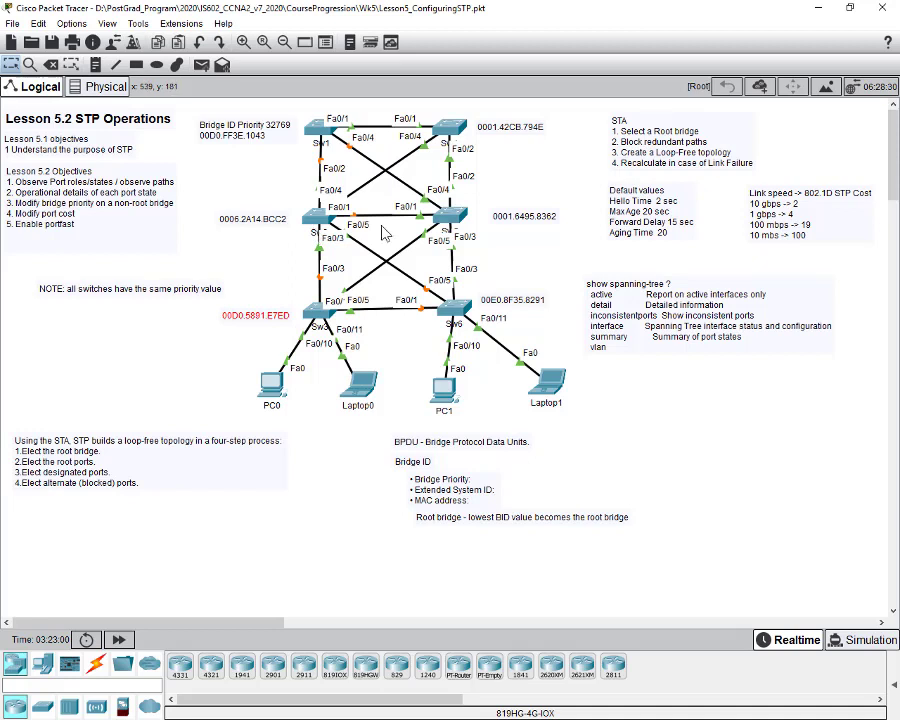
pyautogui.moveTo(518, 223); pyautogui.dragTo(510, 217)
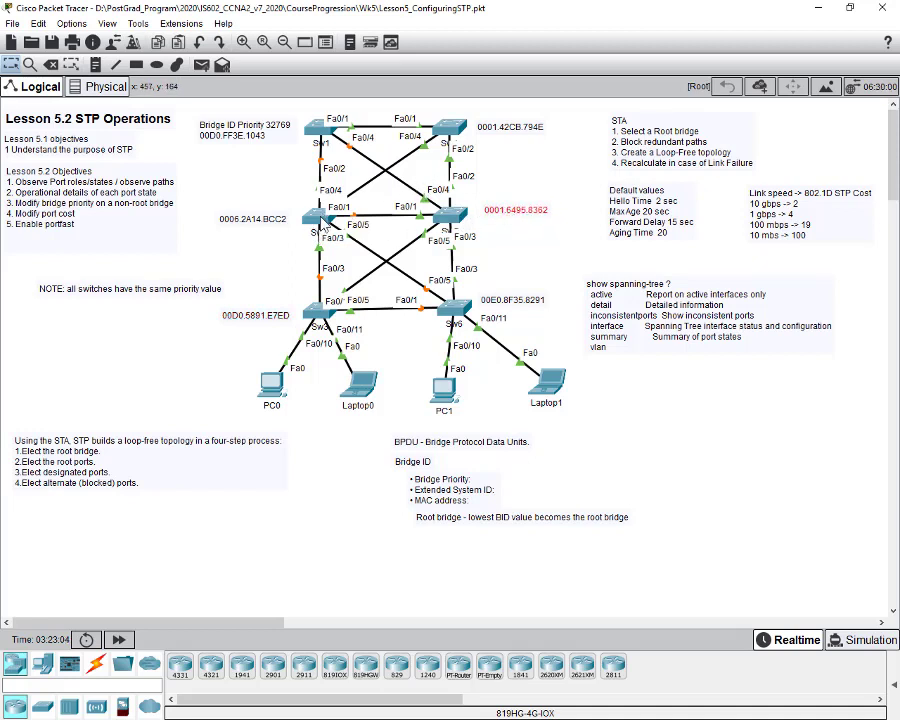
pyautogui.click(446, 128)
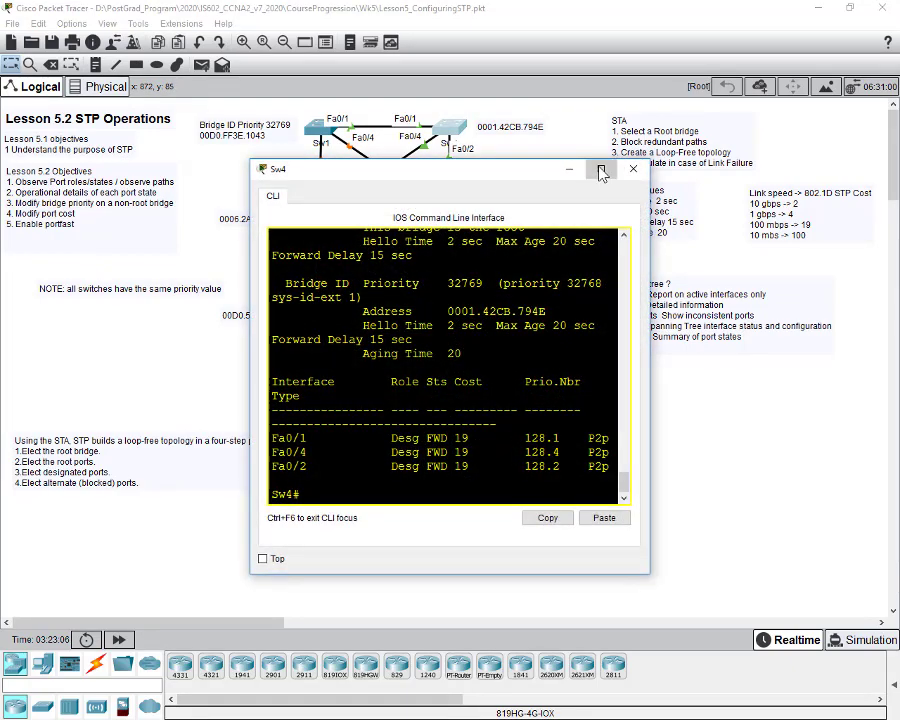
pyautogui.click(604, 170)
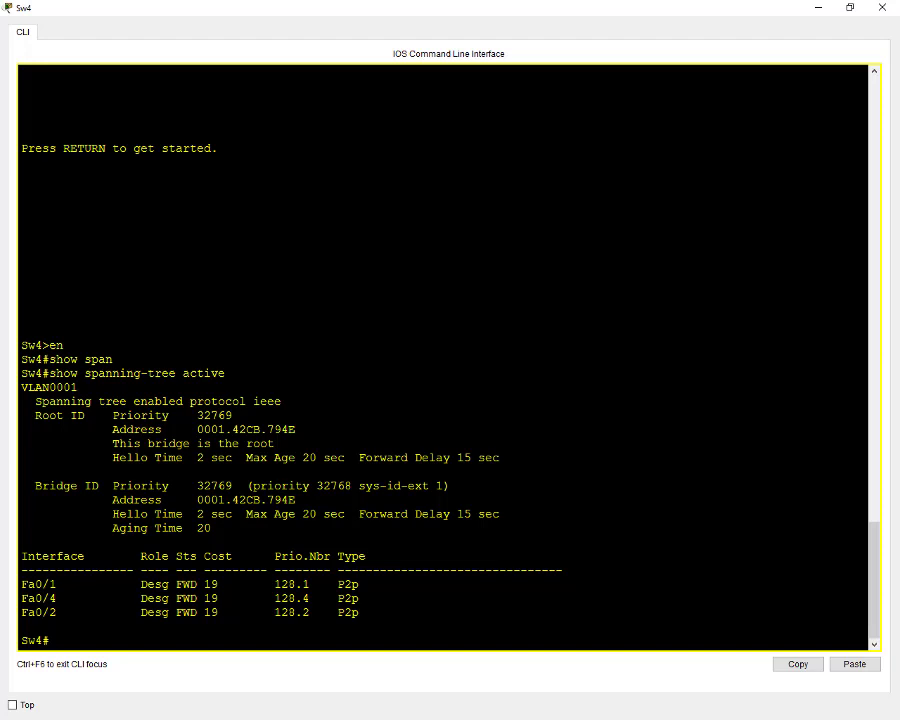
pyautogui.click(849, 8)
pyautogui.click(601, 168)
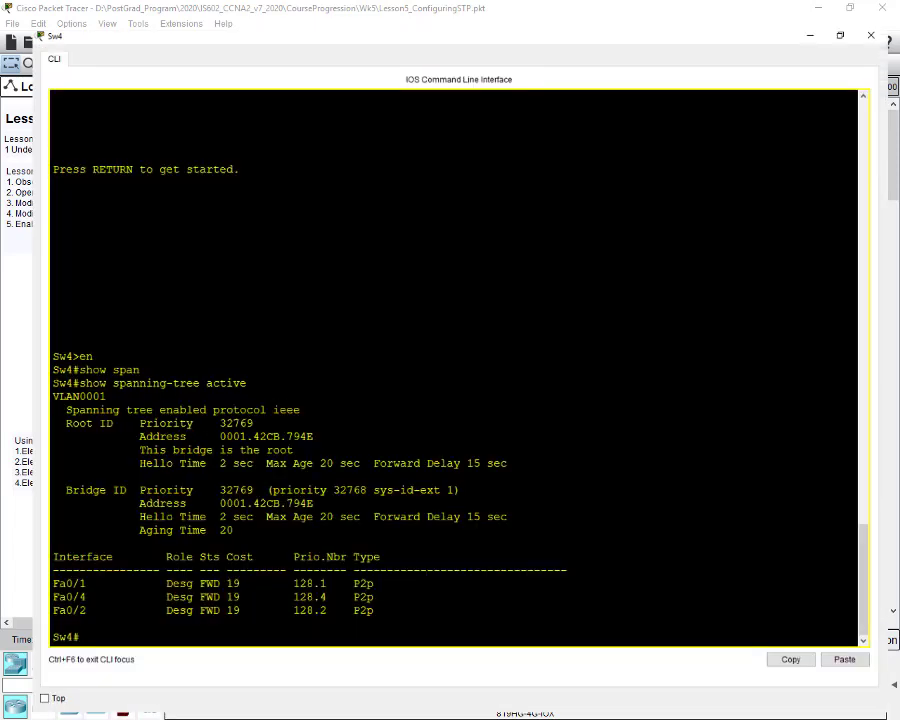
pyautogui.moveTo(113, 514); pyautogui.dragTo(345, 514)
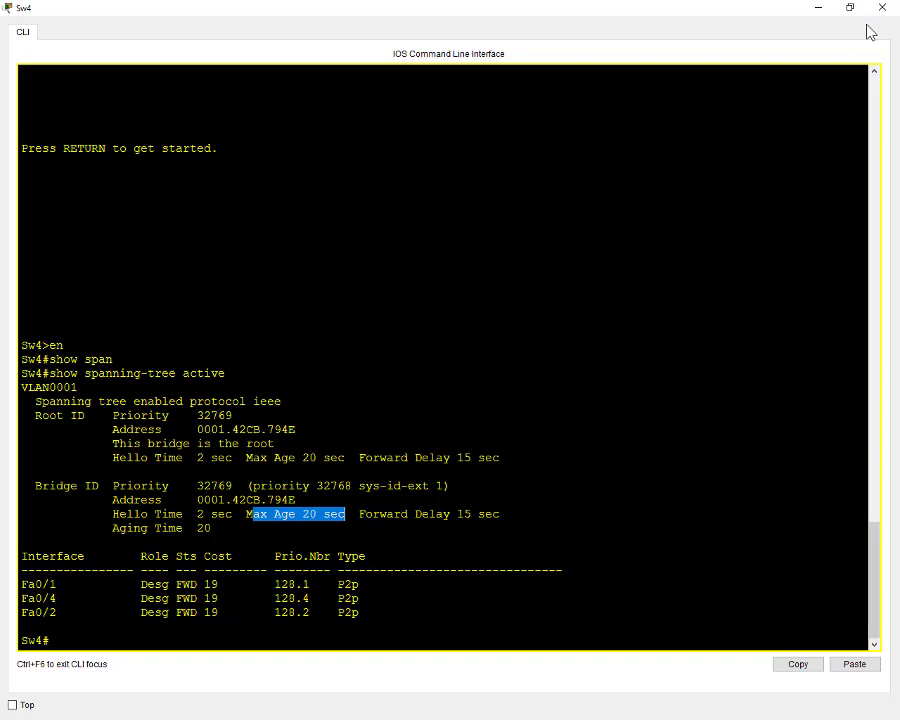
pyautogui.click(818, 7)
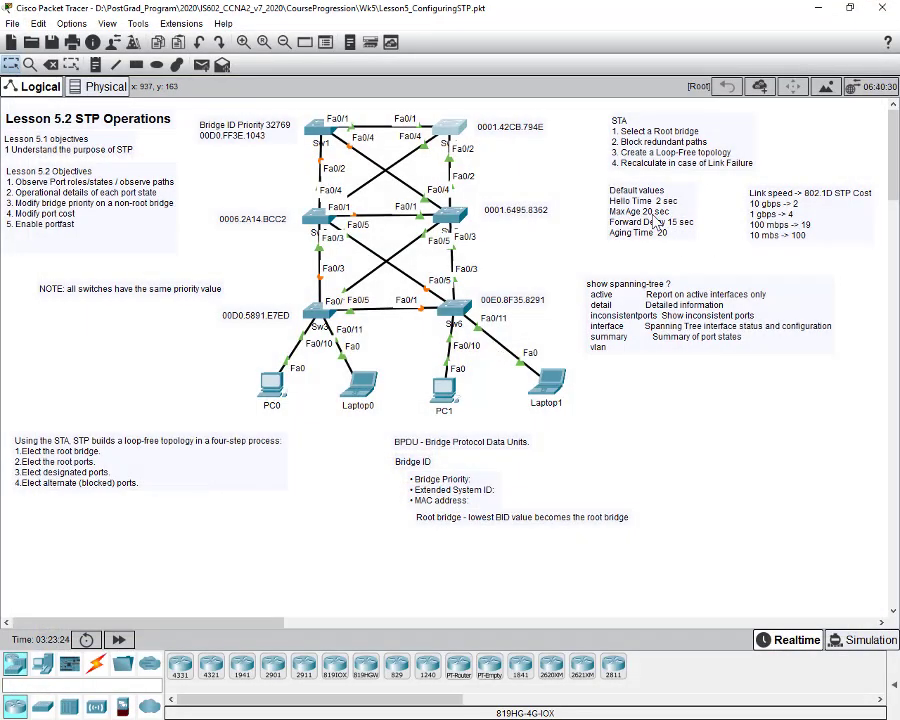
# Shift the Default values note down-left and bring Sw4's CLI back up full screen
pyautogui.moveTo(648, 222); pyautogui.dragTo(642, 232)
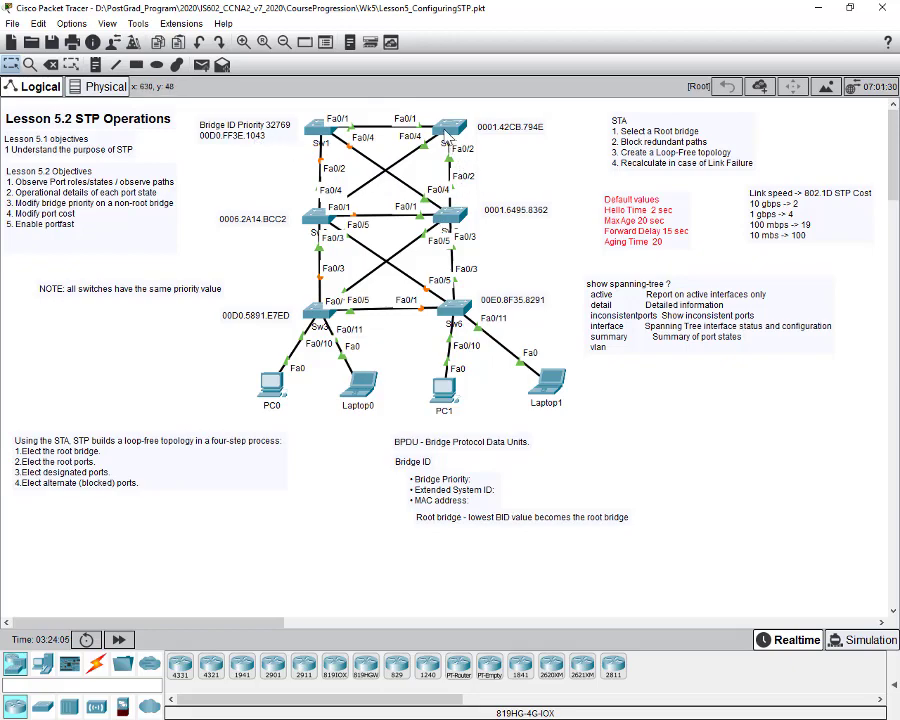
pyautogui.click(448, 128)
pyautogui.click(600, 117)
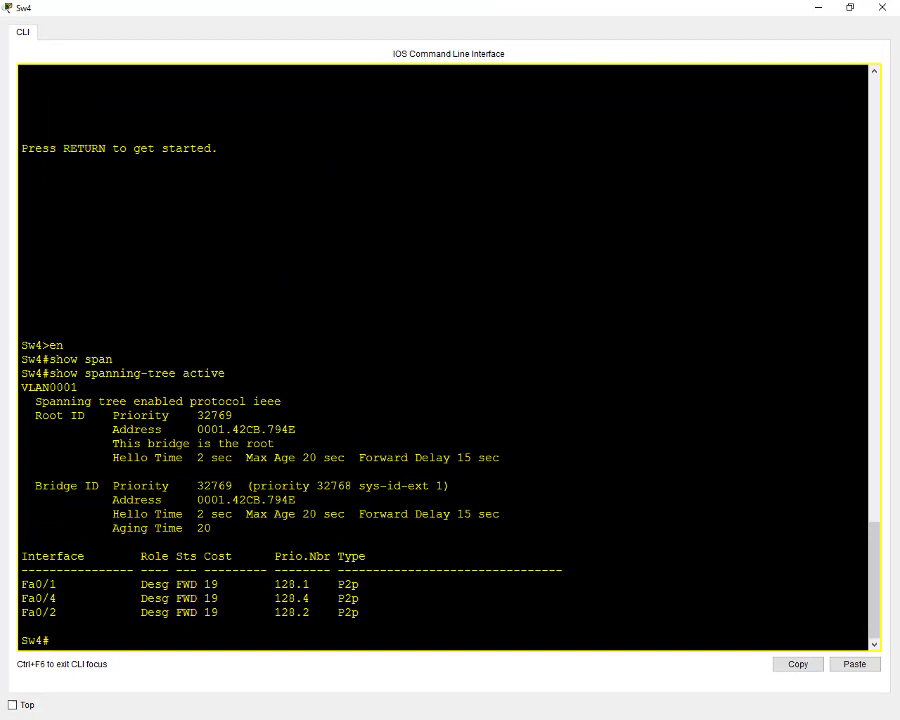
# Highlight 'This bridge is the root' and Root/Bridge ID 0001.42CB.794E in Sw4's CLI, then close it
pyautogui.moveTo(274, 443); pyautogui.dragTo(106, 443)
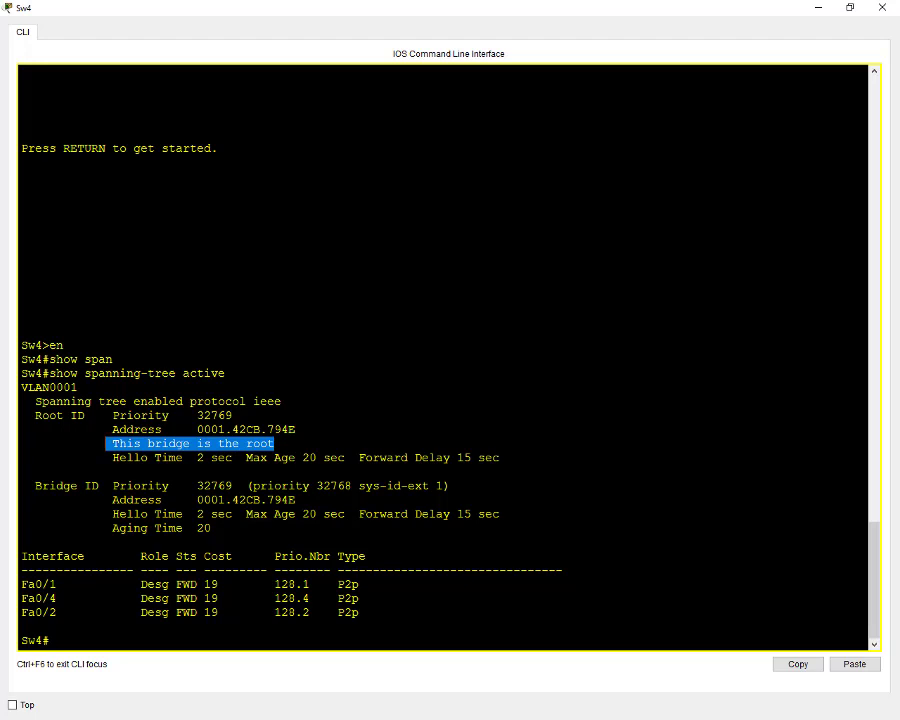
pyautogui.moveTo(274, 443); pyautogui.dragTo(63, 443)
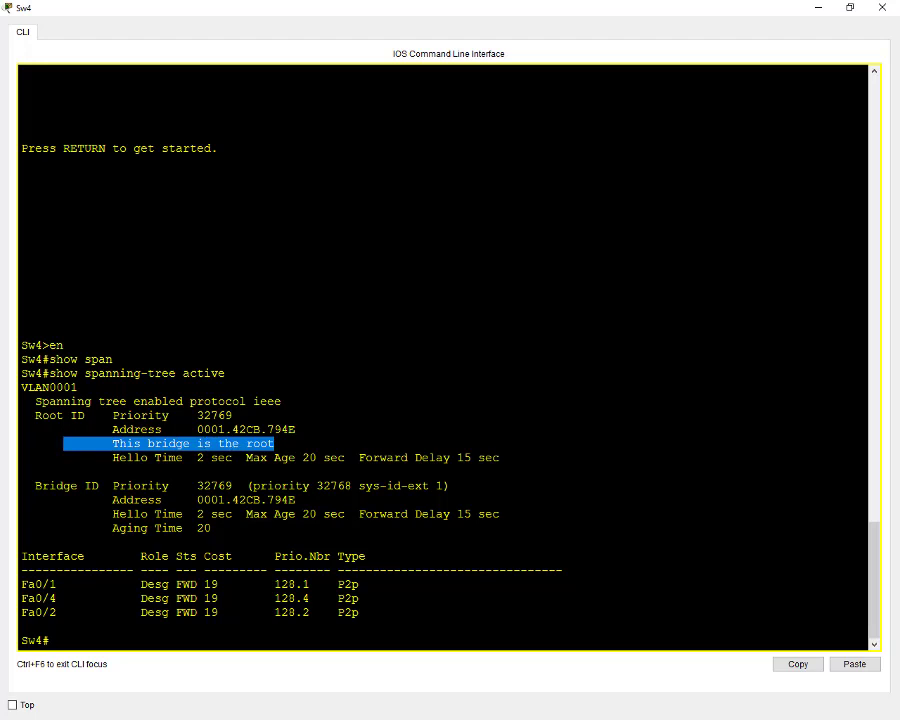
pyautogui.moveTo(295, 499); pyautogui.dragTo(198, 501)
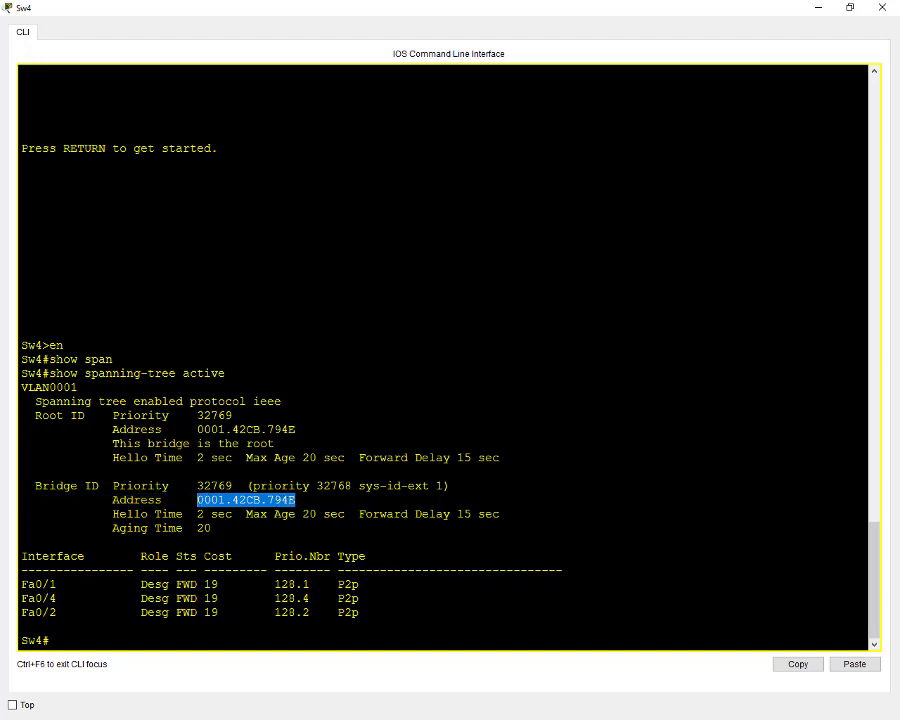
pyautogui.moveTo(296, 429); pyautogui.dragTo(197, 429)
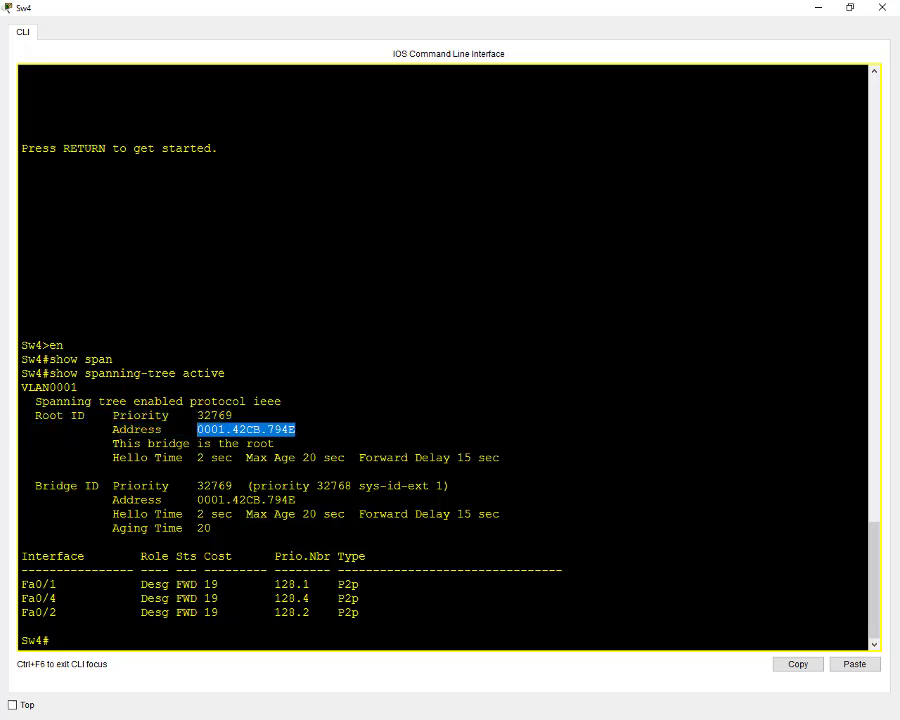
pyautogui.click(884, 10)
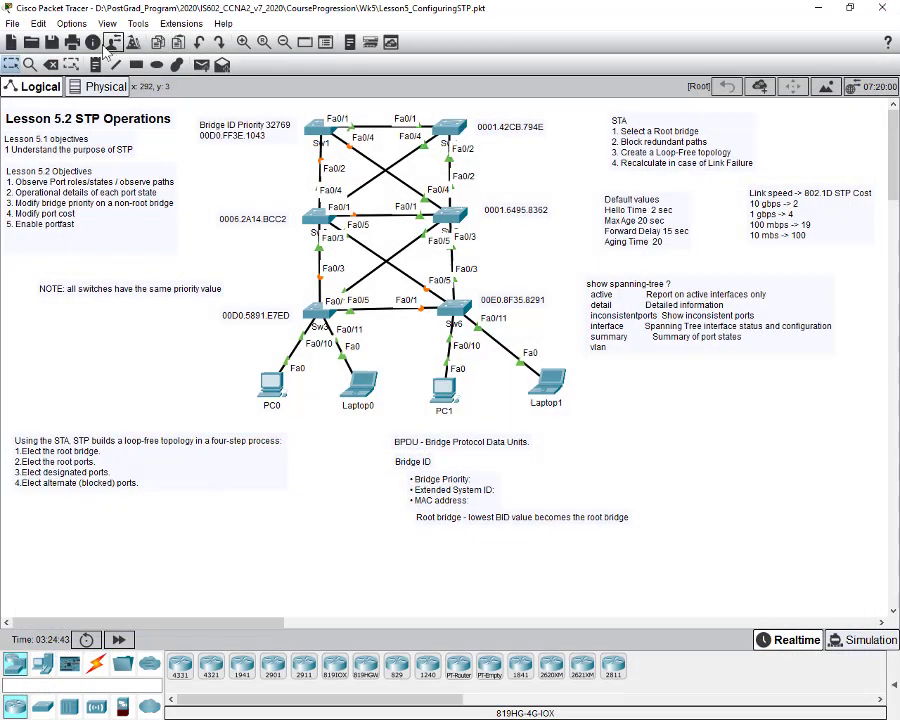
# Add a 'Root Bridge' note positioned just above Sw4's 0001.42CB.794E address label
pyautogui.click(96, 64)
pyautogui.click(487, 146)
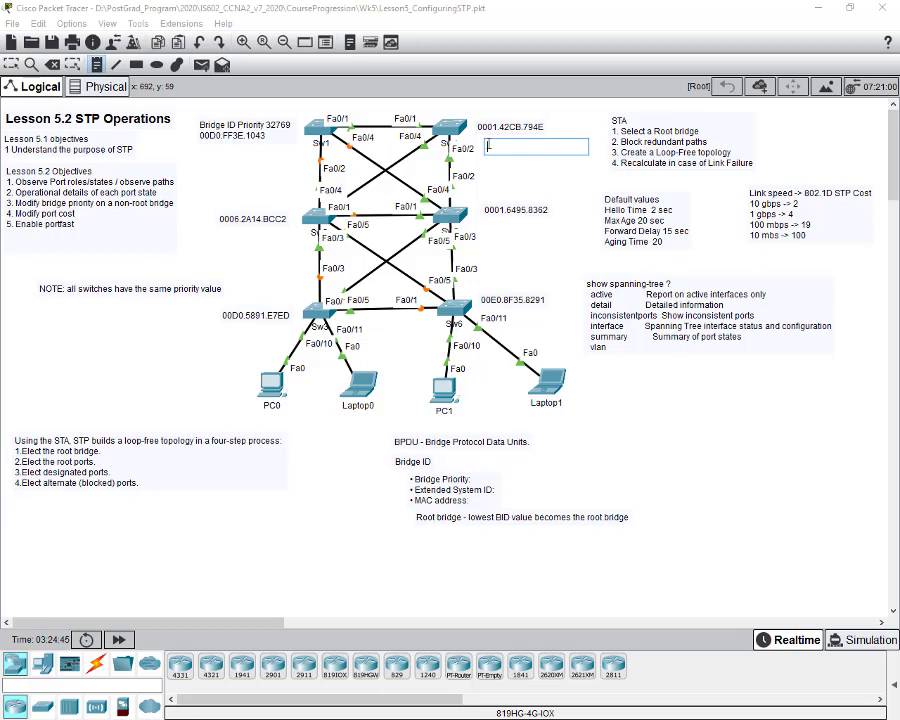
pyautogui.write('Root')
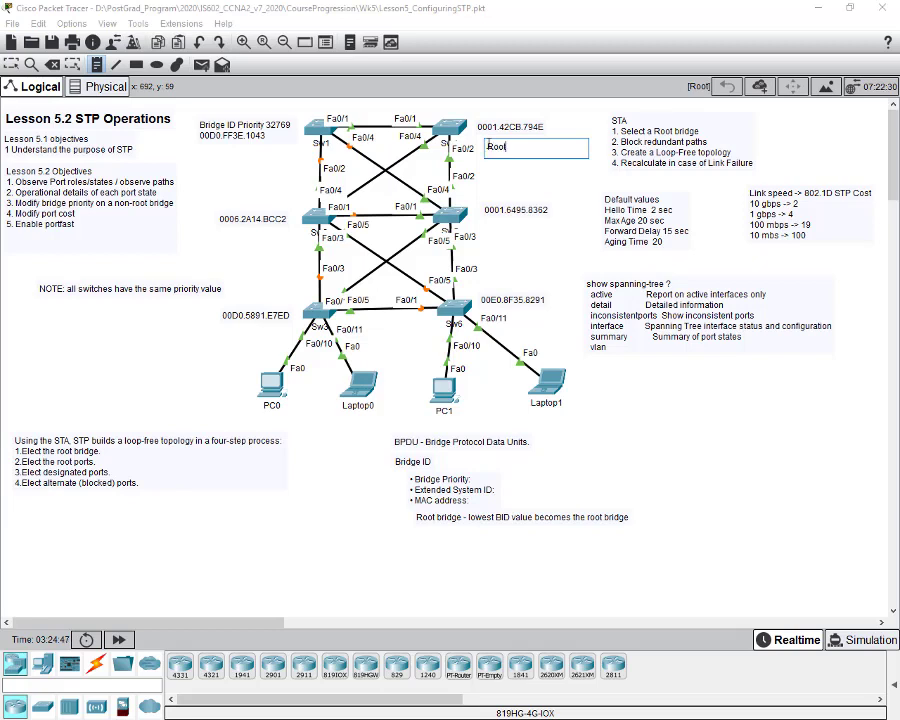
pyautogui.write(' Bridge')
pyautogui.press('Escape')
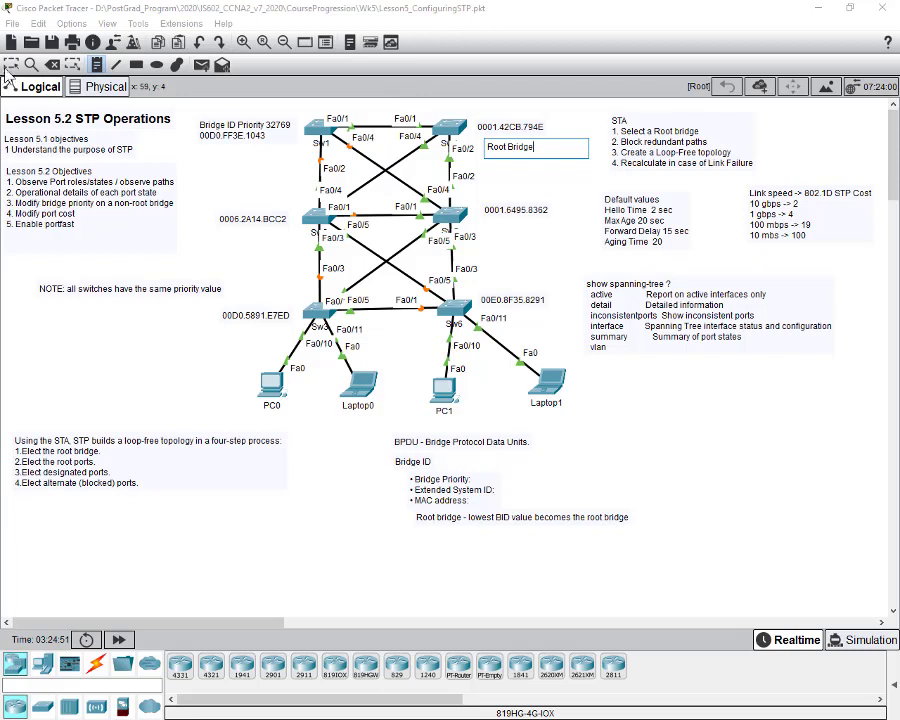
pyautogui.moveTo(514, 155); pyautogui.dragTo(502, 115)
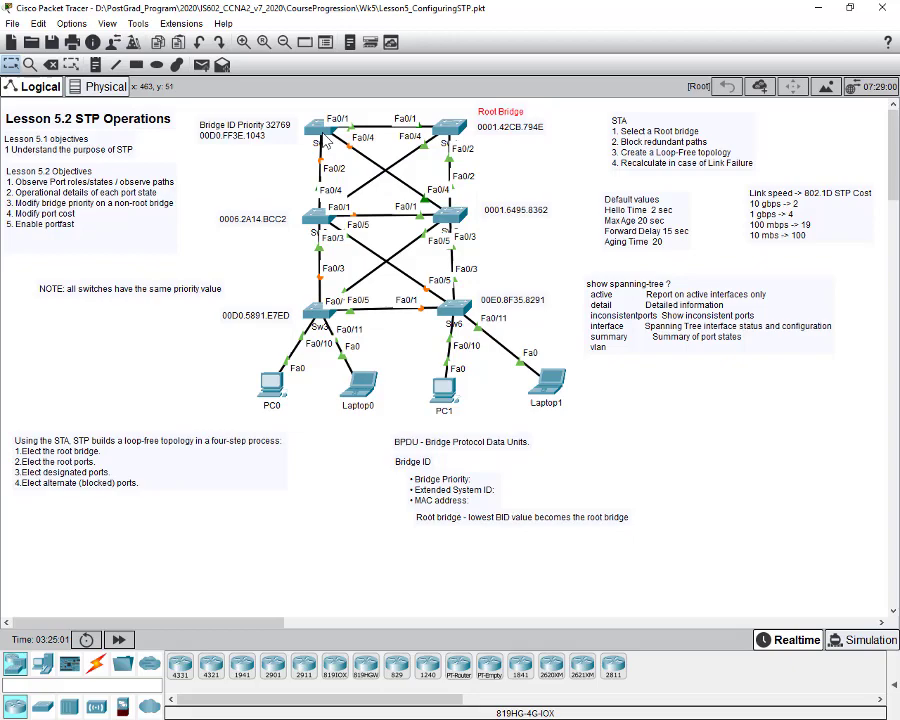
pyautogui.click(318, 126)
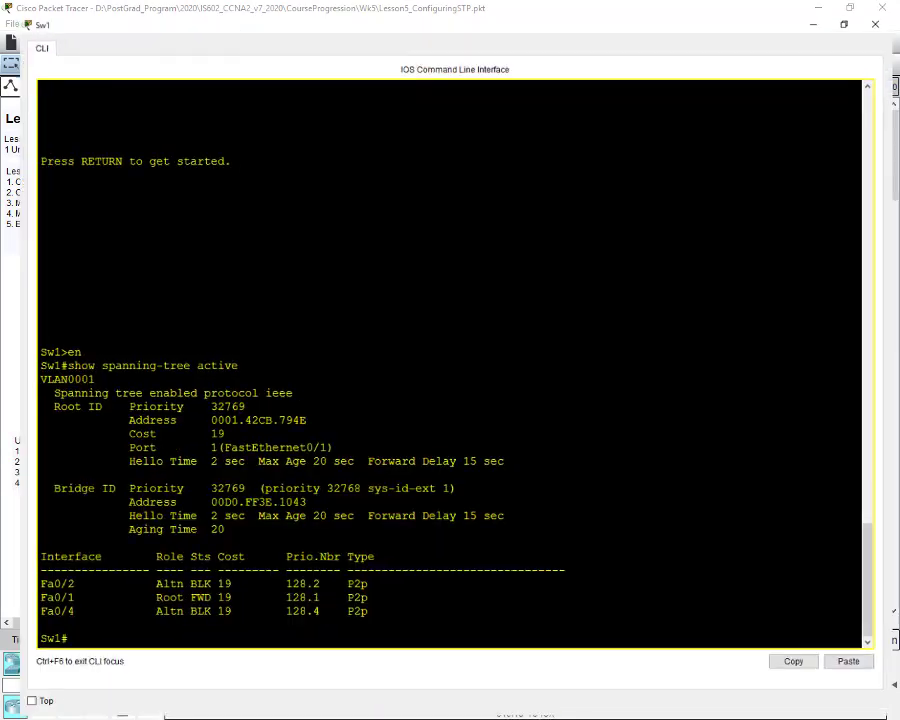
pyautogui.press('super+Up')
pyautogui.moveTo(35, 401); pyautogui.dragTo(211, 429)
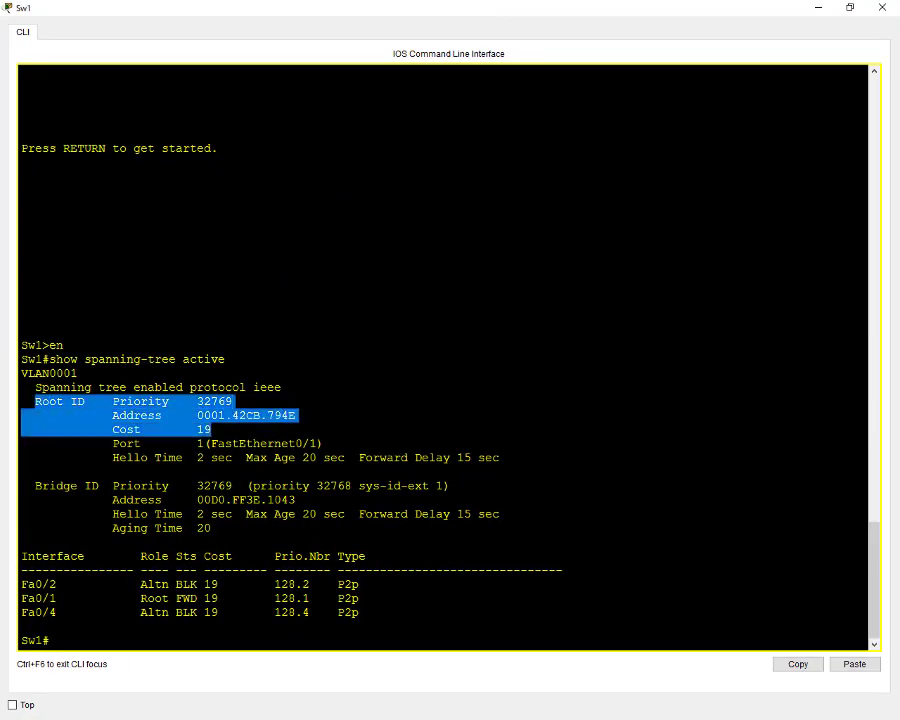
pyautogui.moveTo(297, 415); pyautogui.dragTo(197, 415)
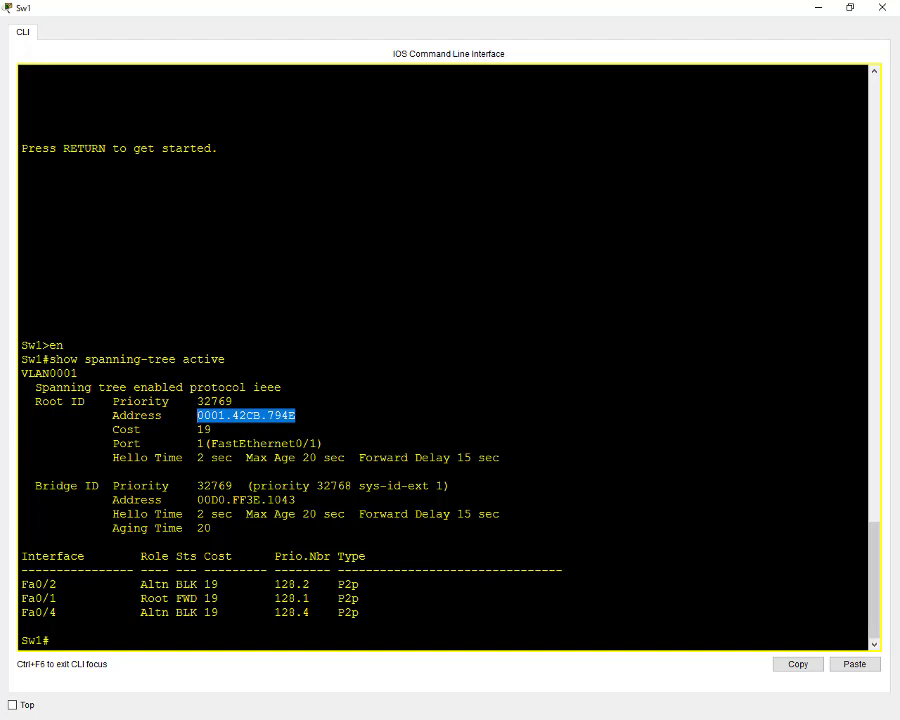
pyautogui.moveTo(41, 401); pyautogui.dragTo(500, 458)
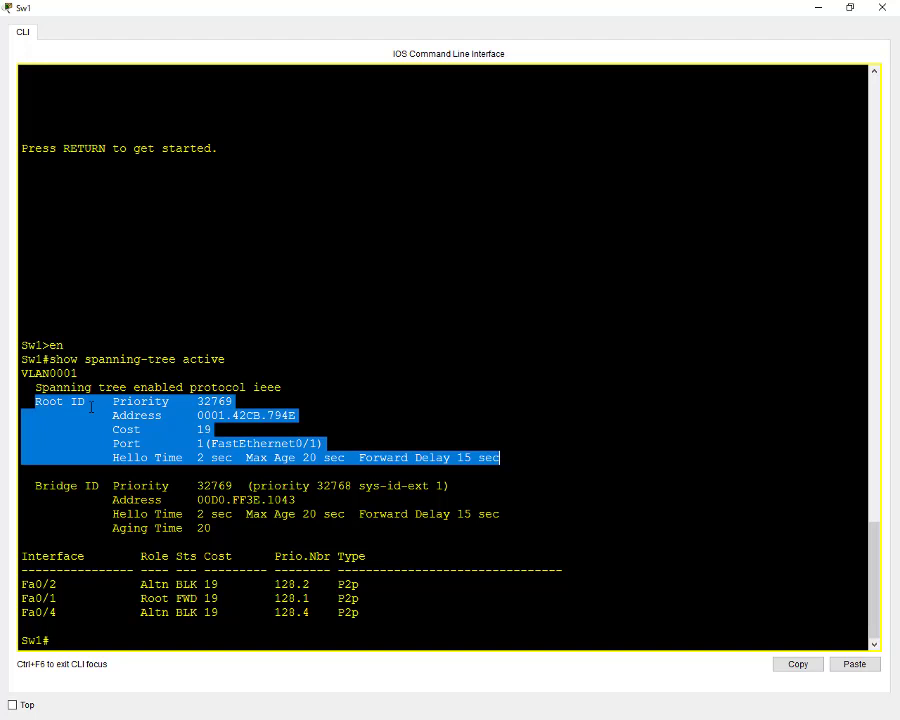
pyautogui.click(207, 450)
pyautogui.moveTo(35, 401); pyautogui.dragTo(214, 528)
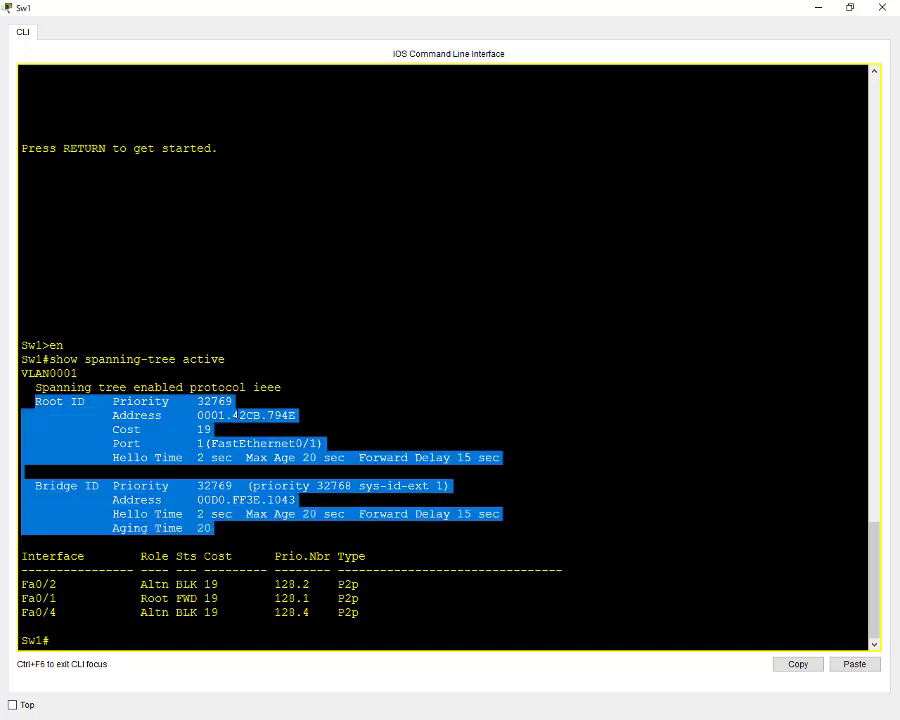
pyautogui.click(98, 414)
pyautogui.moveTo(35, 401); pyautogui.dragTo(499, 457)
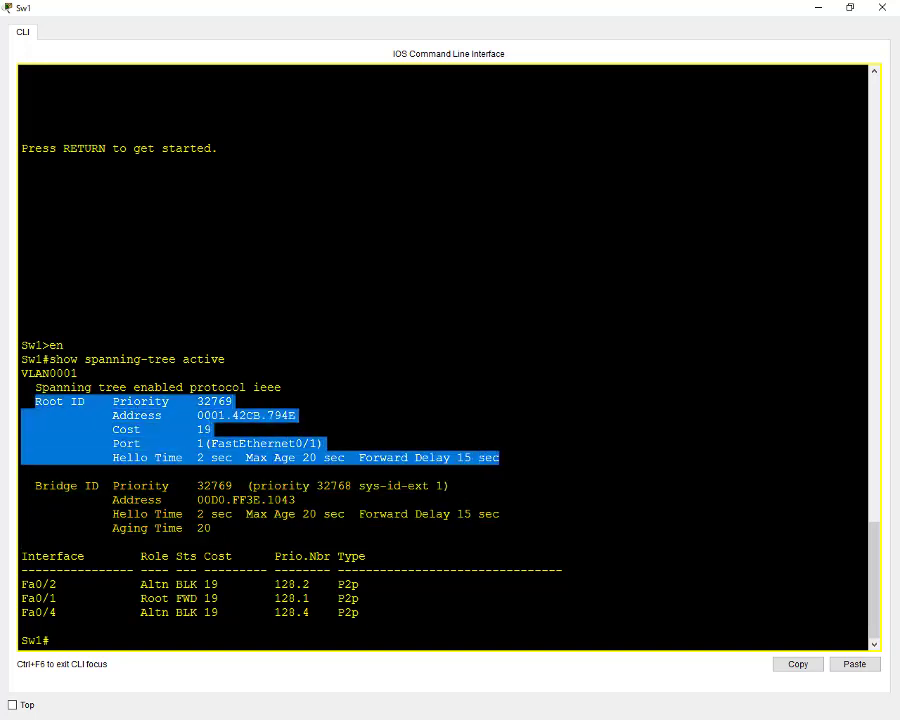
pyautogui.moveTo(296, 415); pyautogui.dragTo(197, 415)
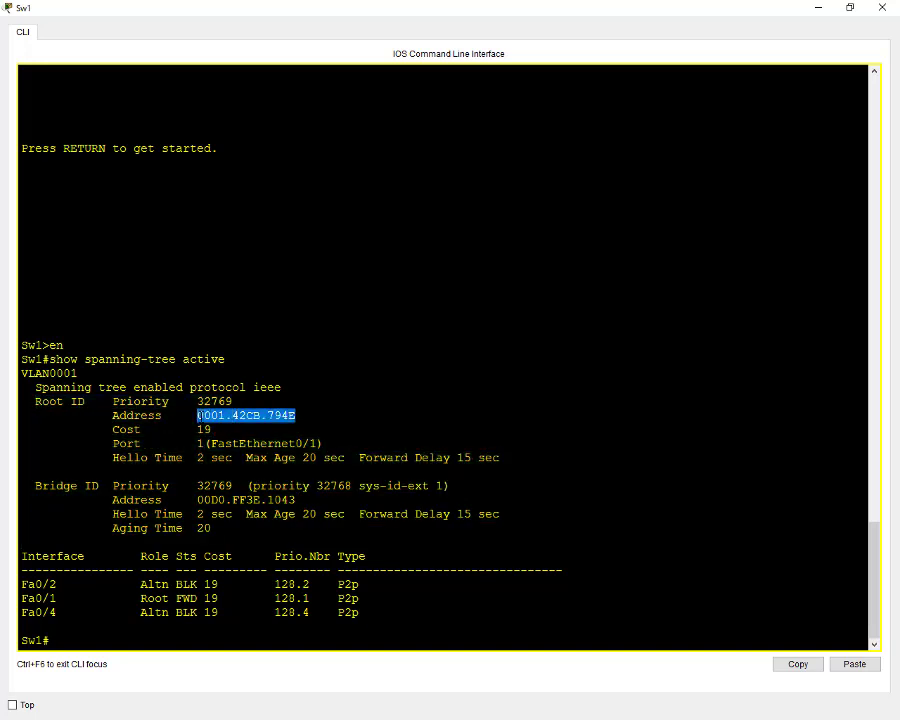
pyautogui.click(882, 7)
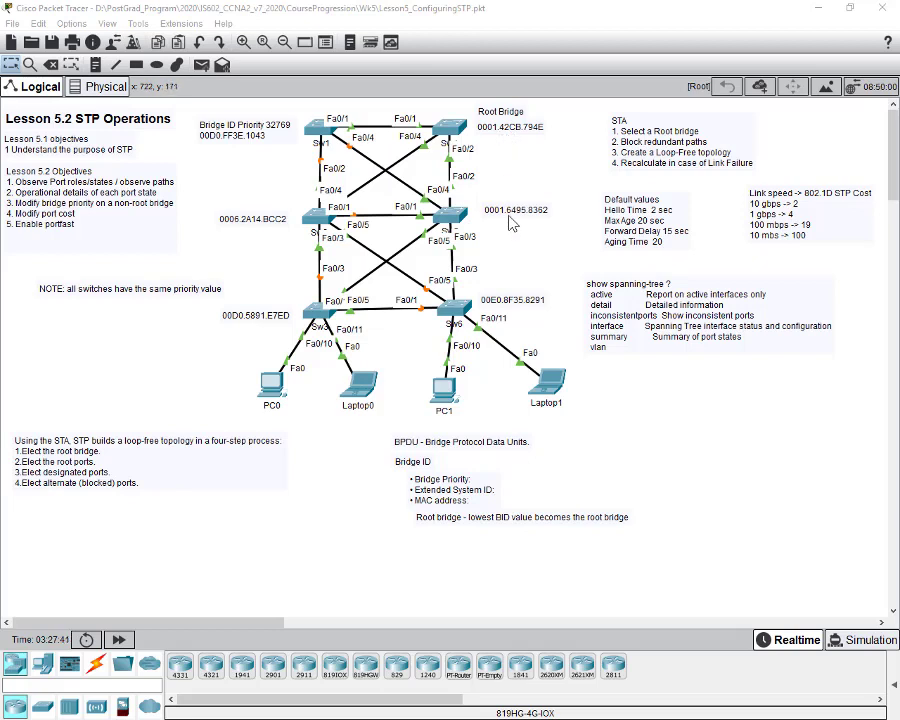
# Move the 'Link speed → 802.1D STP Cost' note slightly left and down
pyautogui.click(137, 64)
pyautogui.click(607, 11)
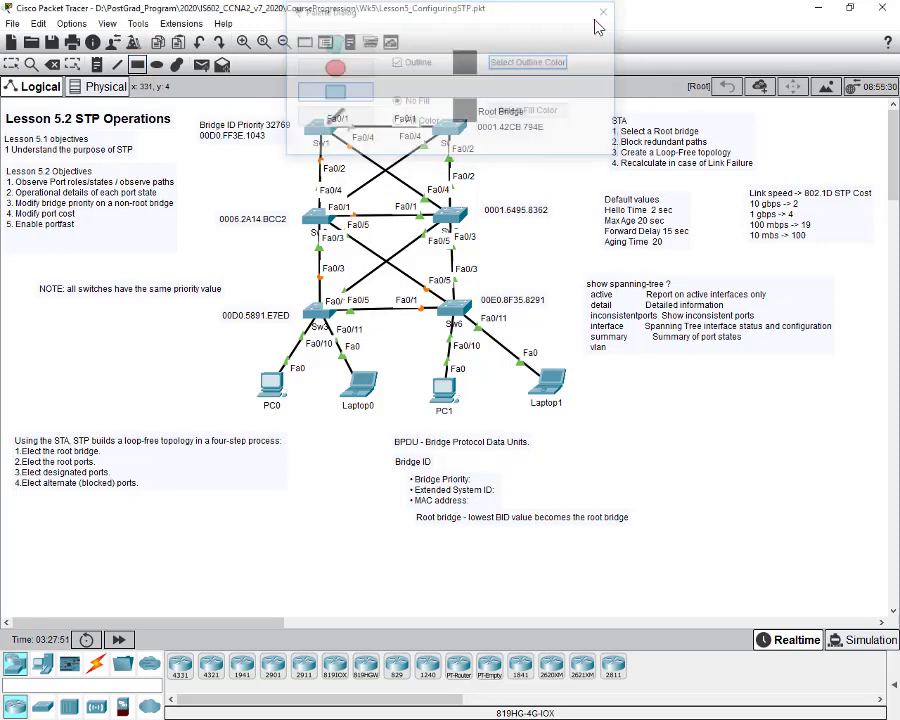
pyautogui.click(11, 64)
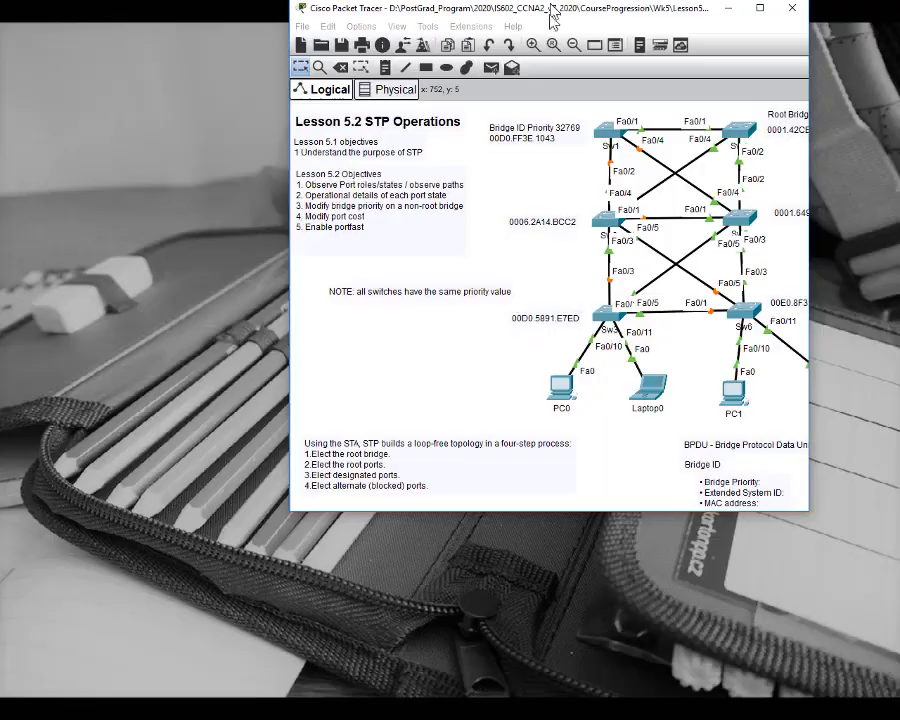
pyautogui.doubleClick(550, 8)
pyautogui.click(760, 12)
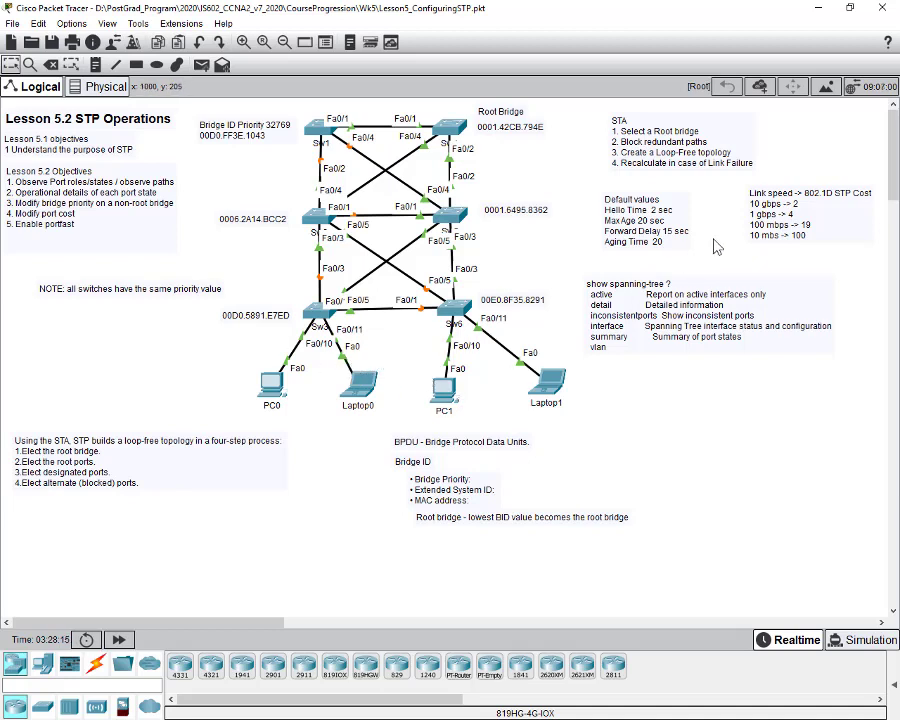
pyautogui.moveTo(783, 233); pyautogui.dragTo(757, 236)
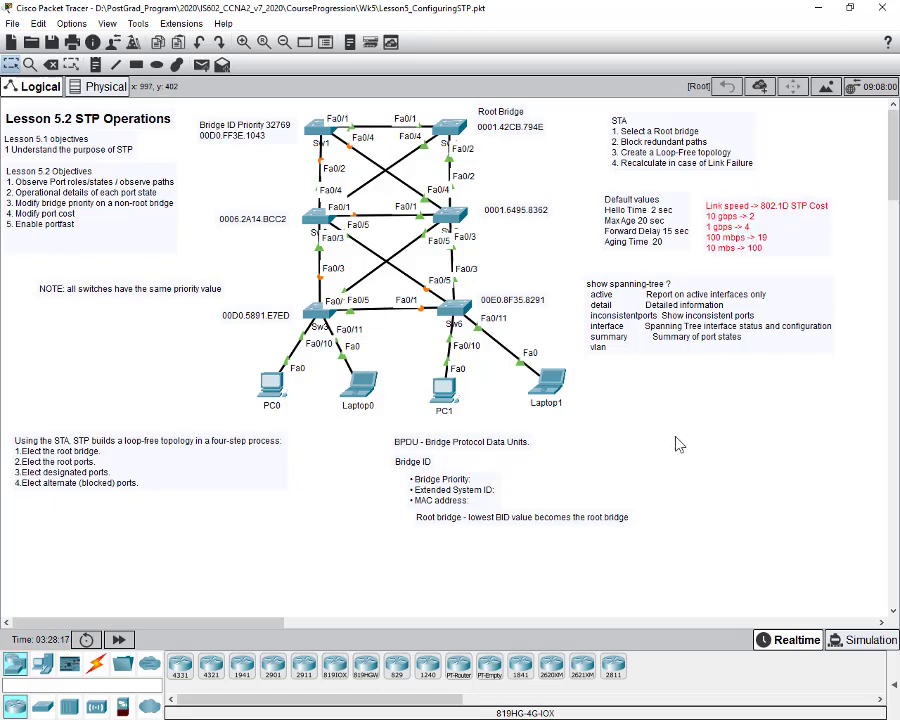
pyautogui.moveTo(277, 624); pyautogui.dragTo(237, 618)
pyautogui.click(324, 145)
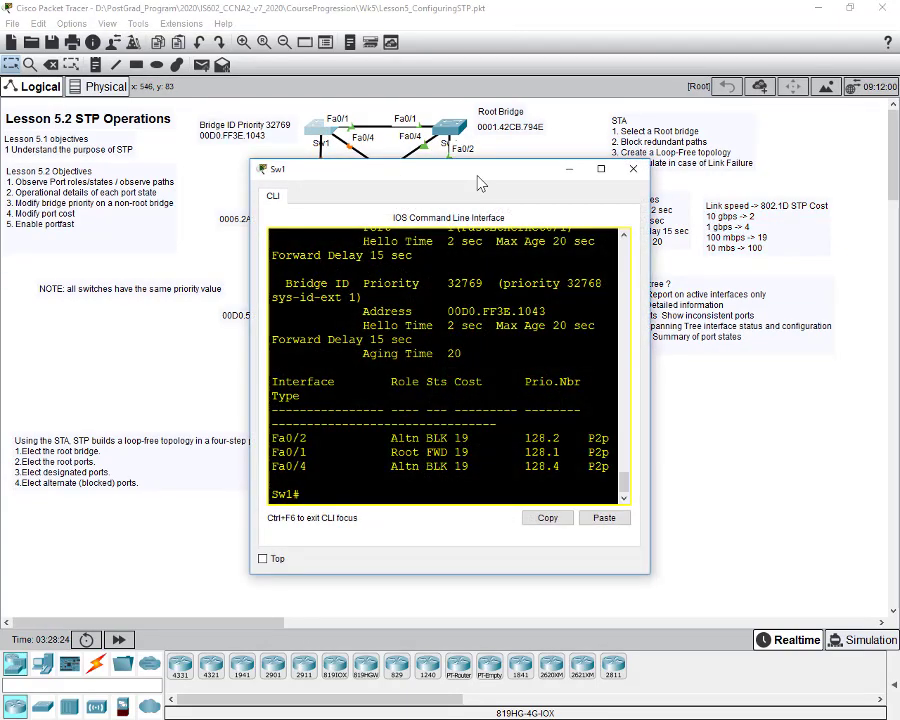
pyautogui.click(744, 152)
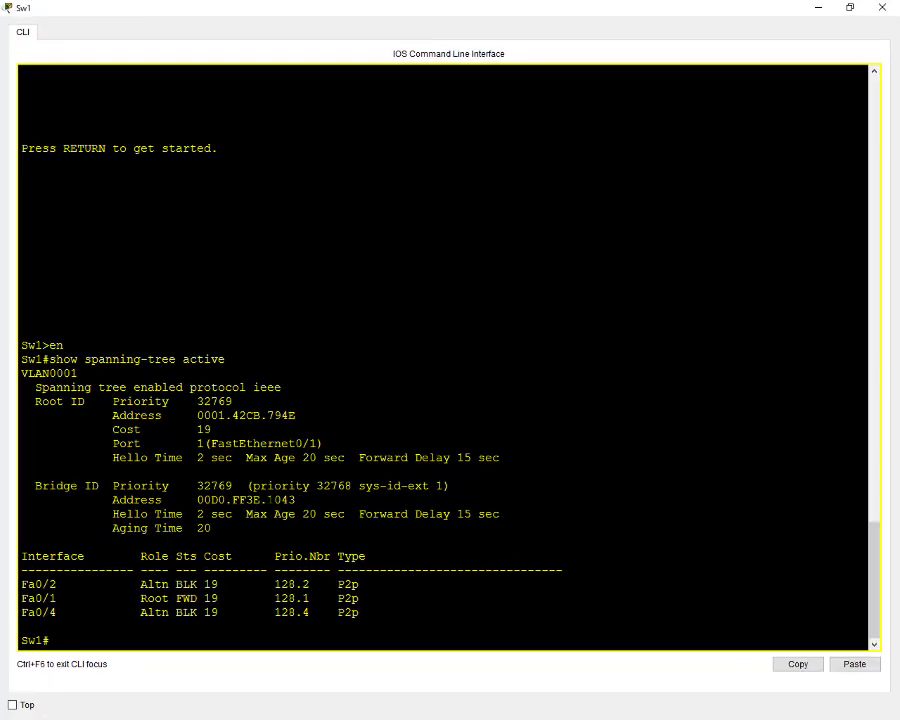
pyautogui.moveTo(140, 598); pyautogui.dragTo(360, 612)
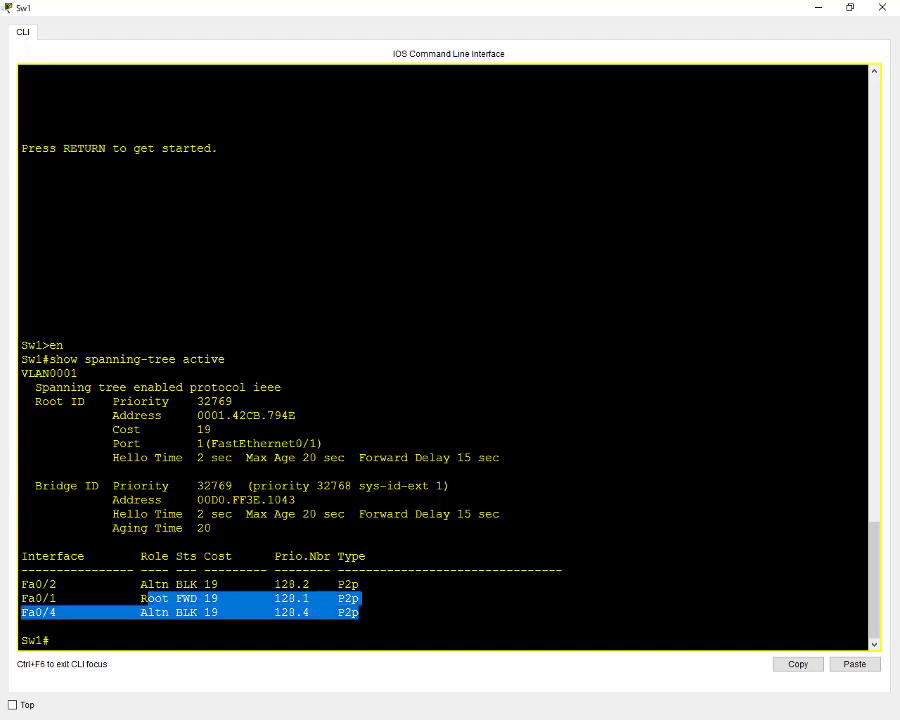
pyautogui.moveTo(22, 635); pyautogui.dragTo(22, 343)
pyautogui.click(84, 207)
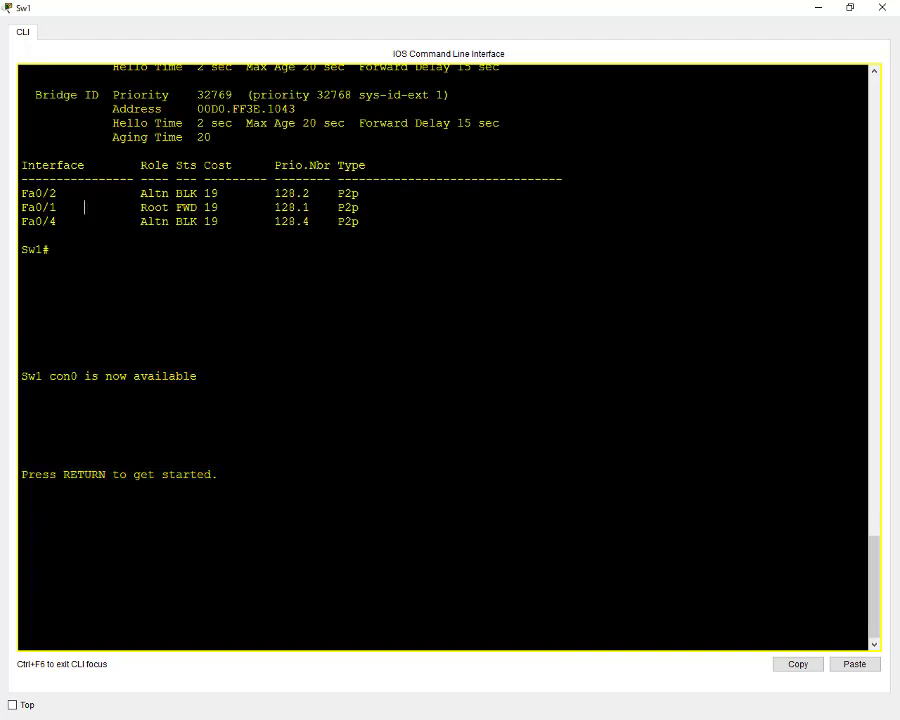
pyautogui.moveTo(21, 165); pyautogui.dragTo(360, 222)
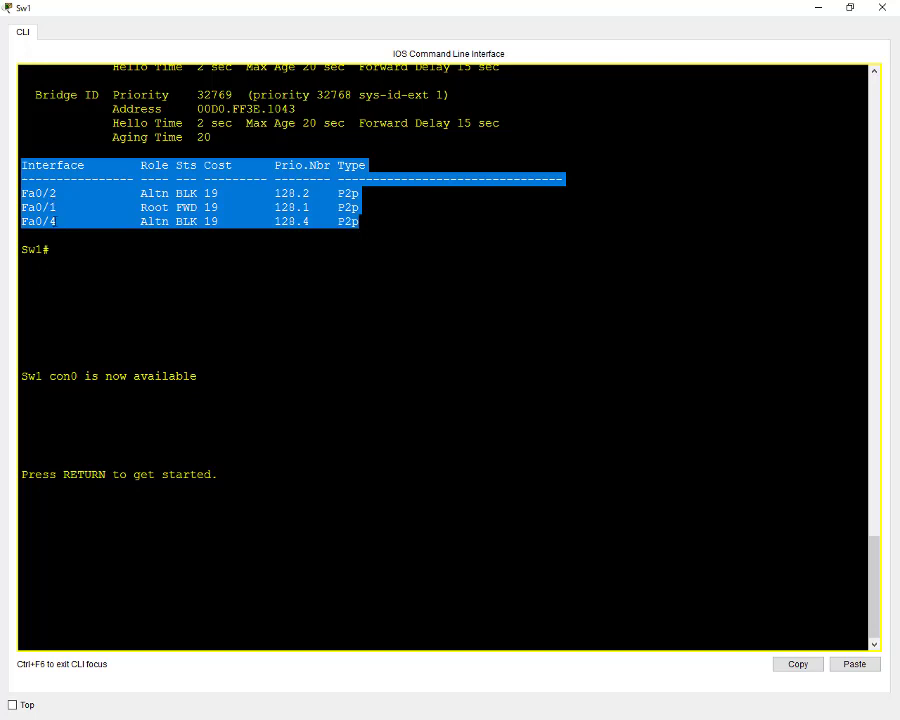
pyautogui.click(155, 165)
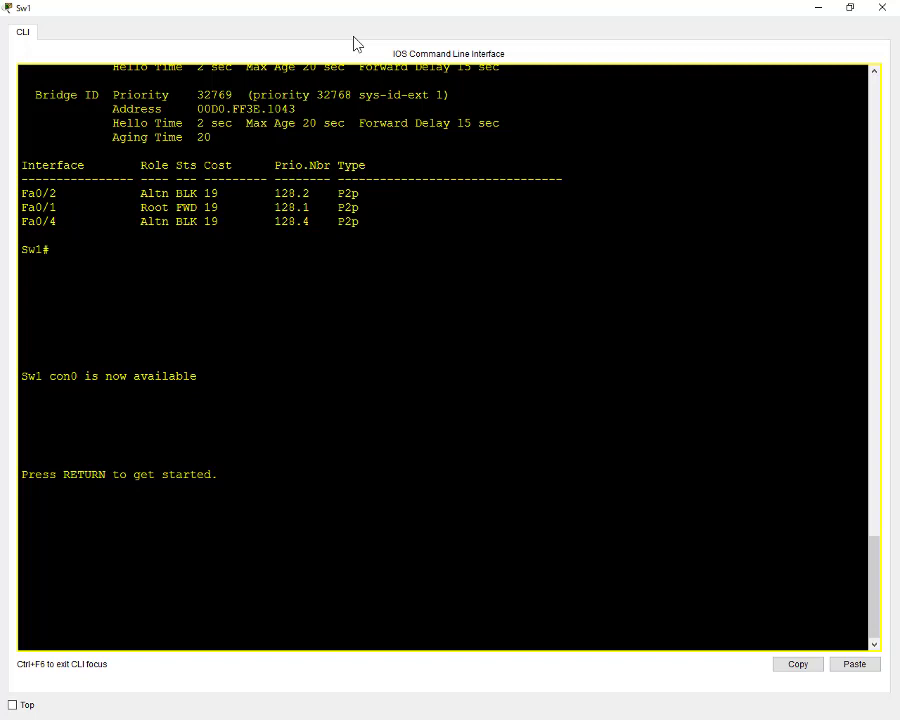
pyautogui.click(882, 9)
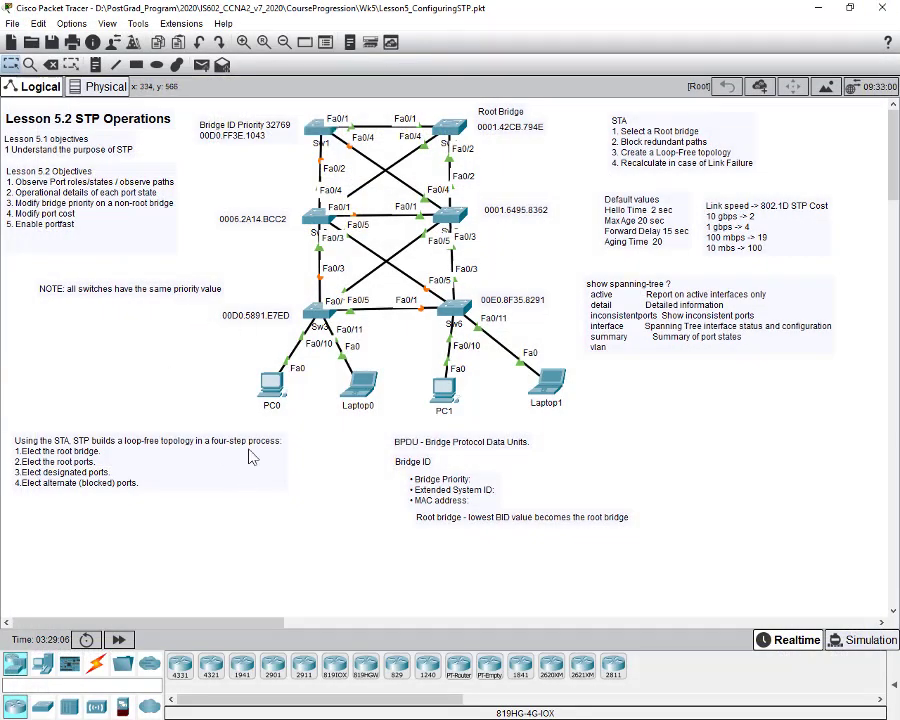
# Place a two-line note 'Root - FWD' / 'ALT - BLK' right of the topology, then reopen Sw4
pyautogui.click(96, 64)
pyautogui.click(627, 418)
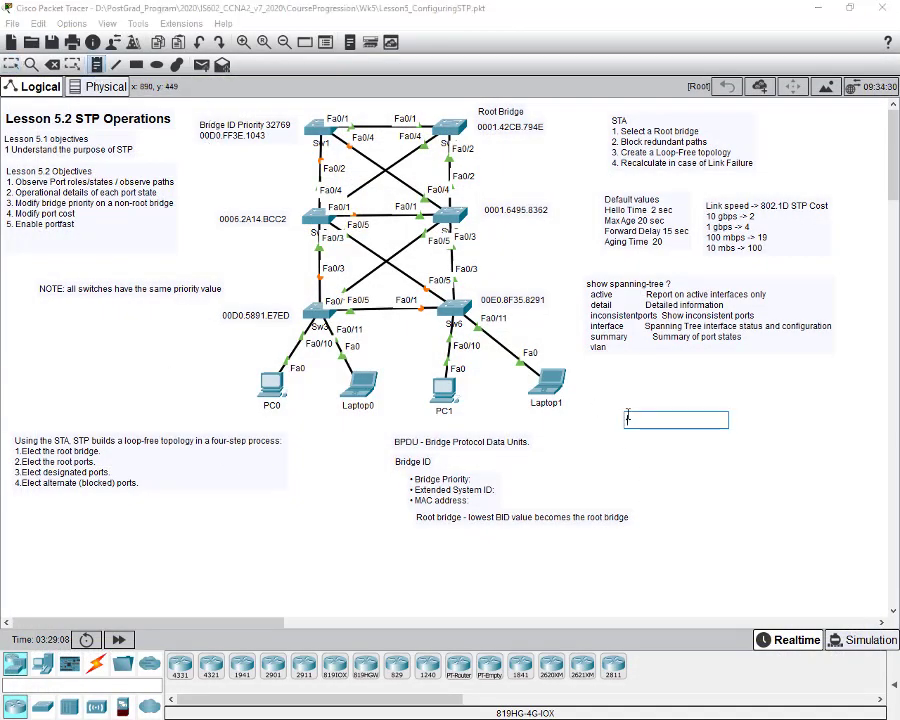
pyautogui.write('Root -')
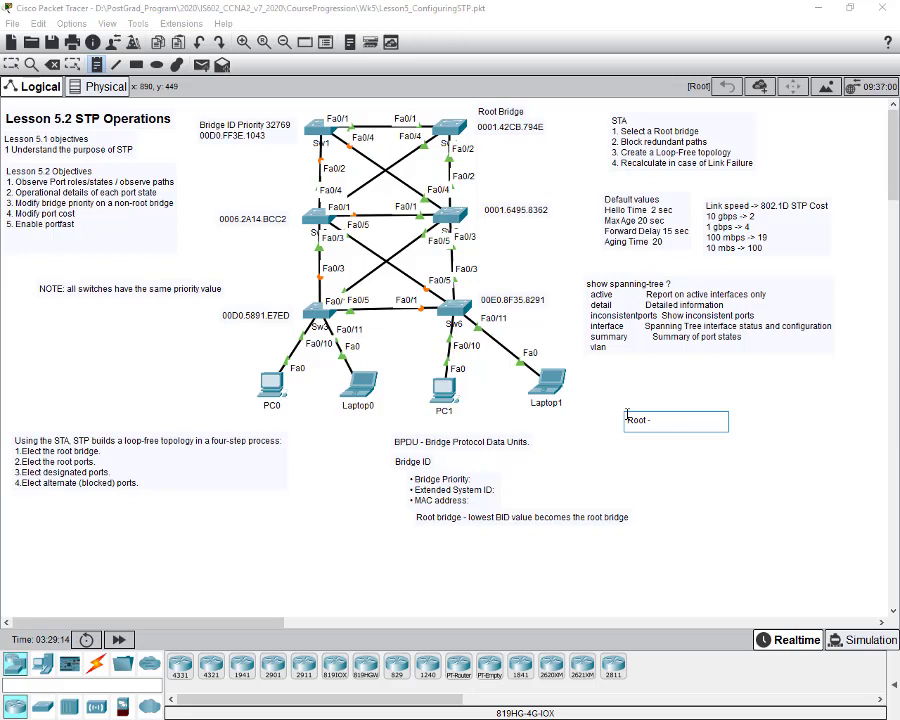
pyautogui.write(' FWD')
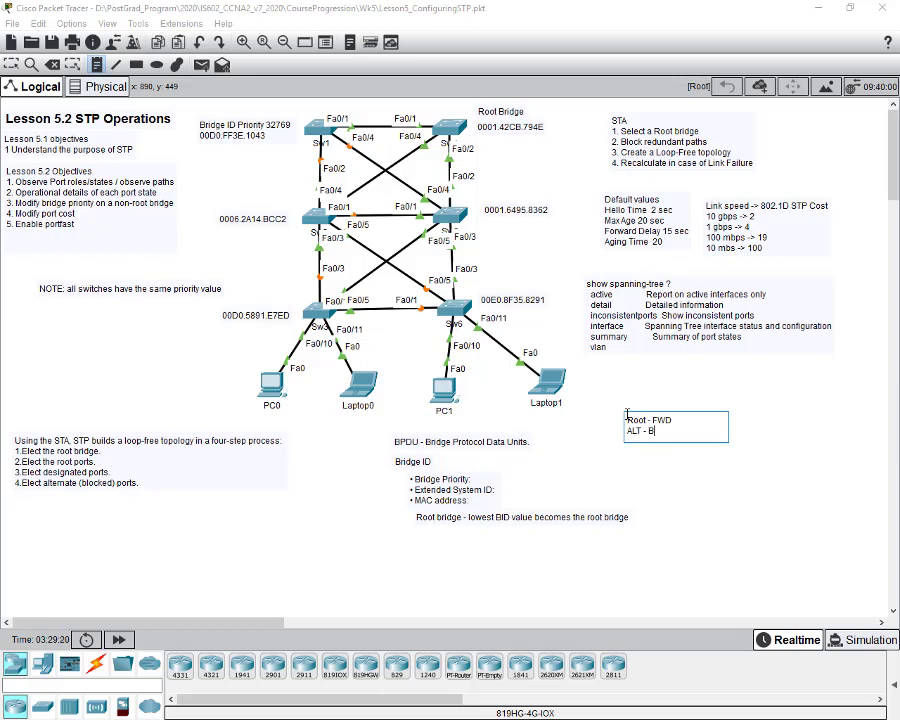
pyautogui.press('Return')
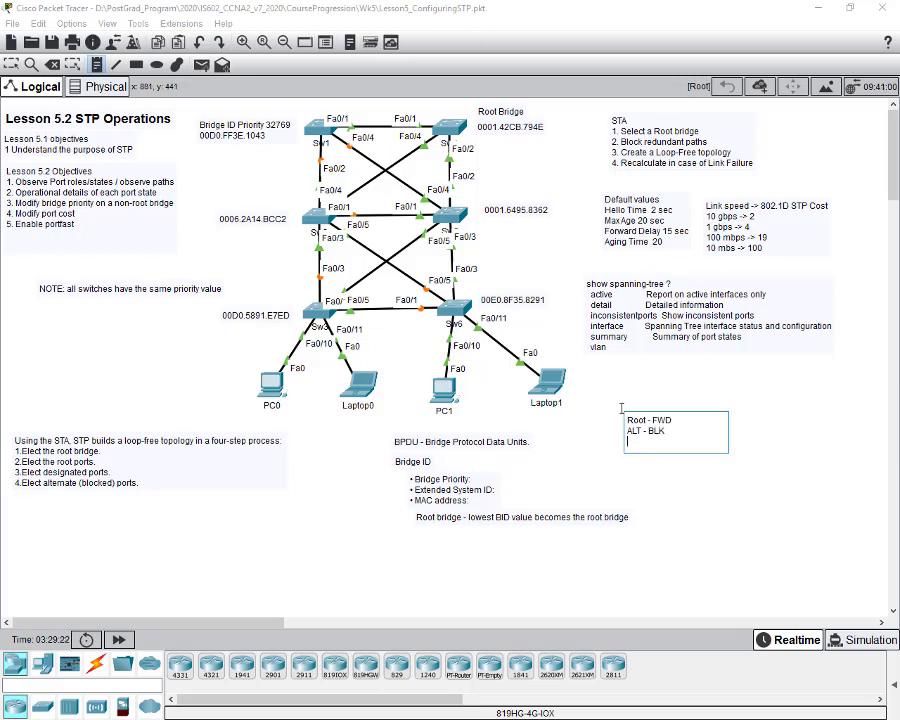
pyautogui.press('Escape')
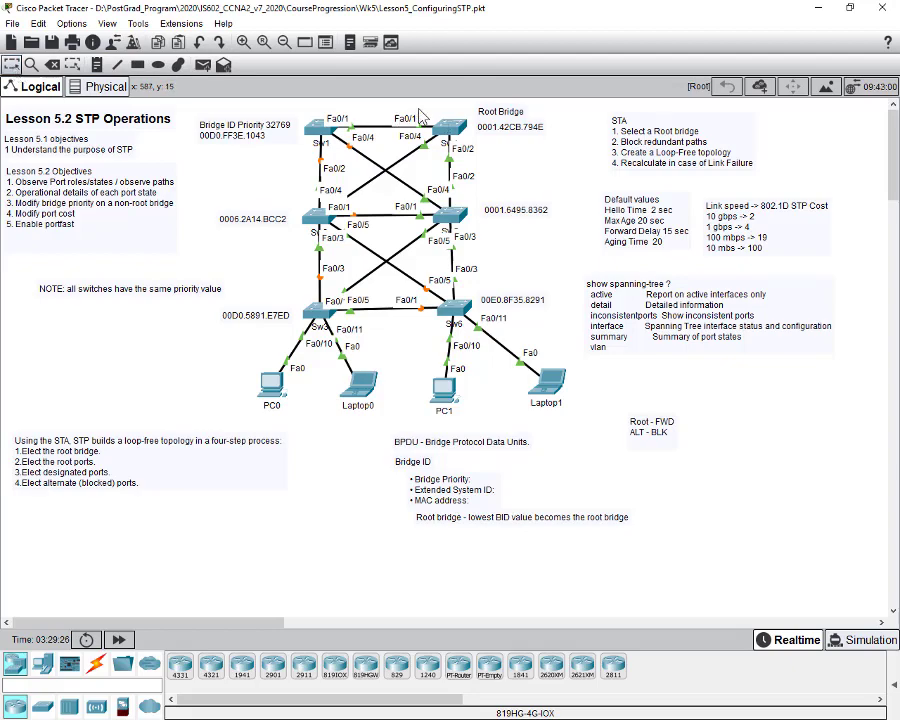
pyautogui.click(447, 138)
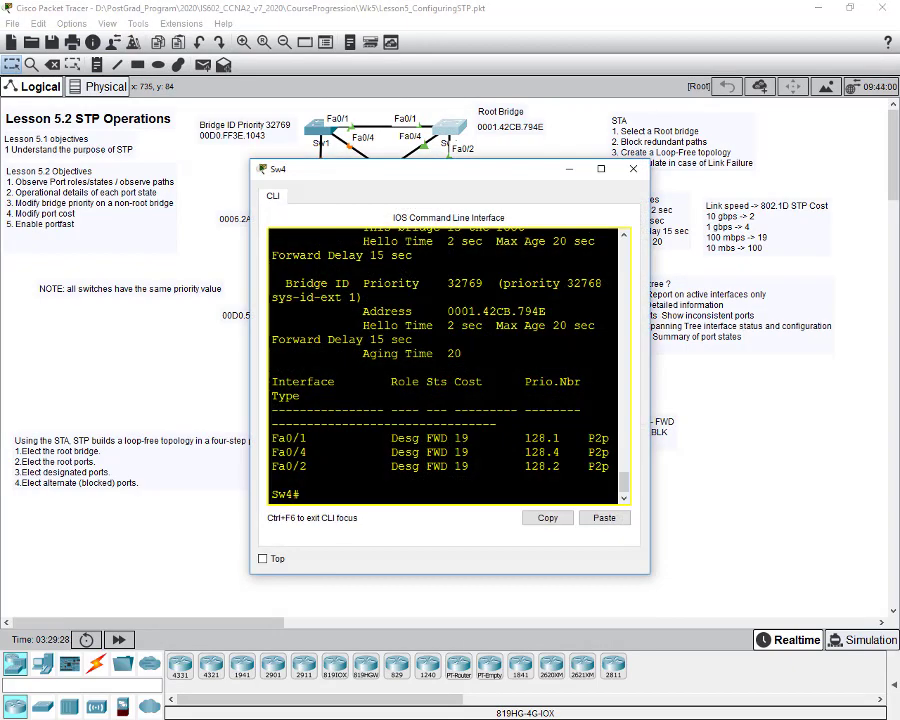
pyautogui.click(601, 168)
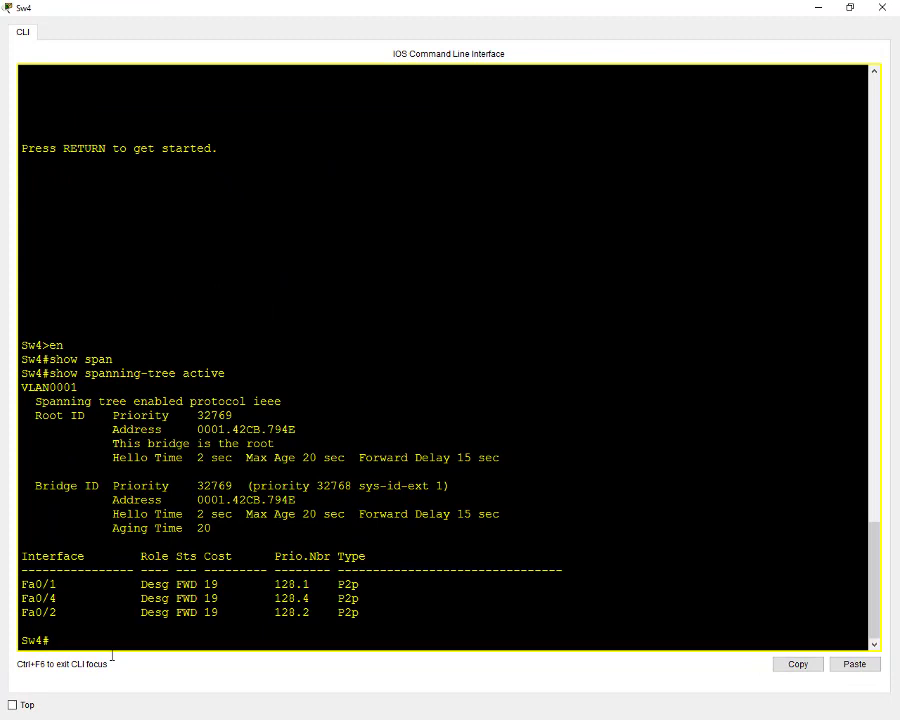
pyautogui.moveTo(21, 583); pyautogui.dragTo(170, 612)
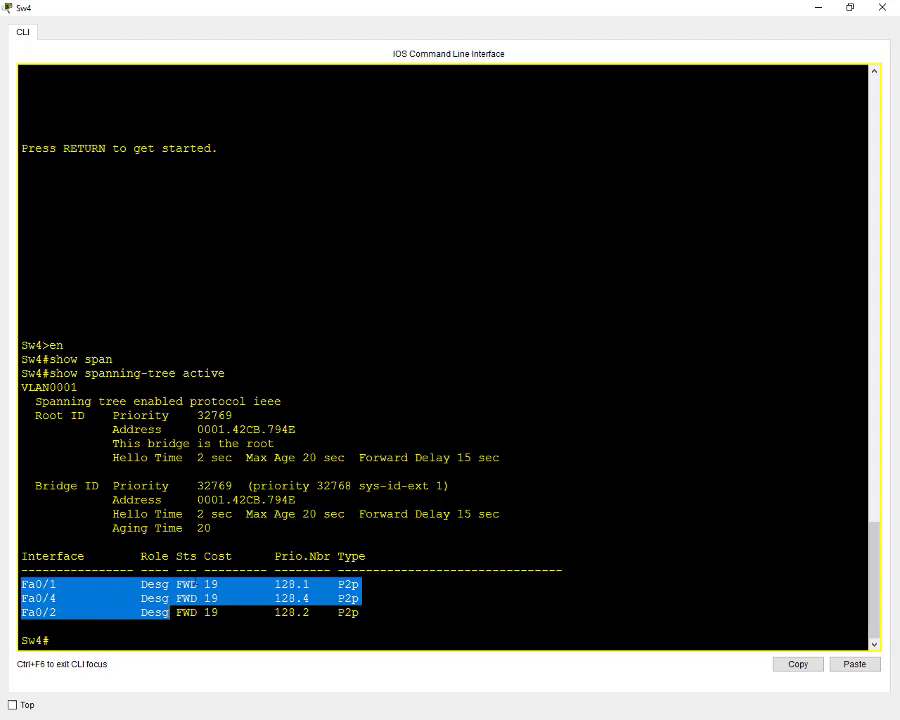
pyautogui.click(882, 7)
# Add a 'Designated - FWD' line to the port-role note and move it below the Root bridge line
pyautogui.click(679, 432)
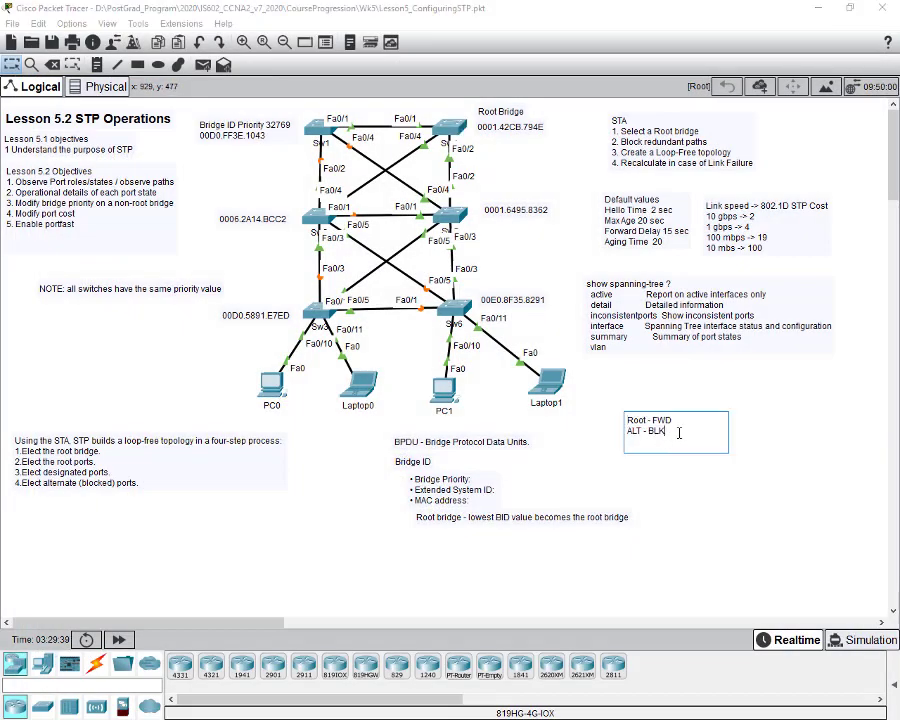
pyautogui.press('Return')
pyautogui.press('BackSpace')
pyautogui.press('BackSpace')
pyautogui.press('BackSpace')
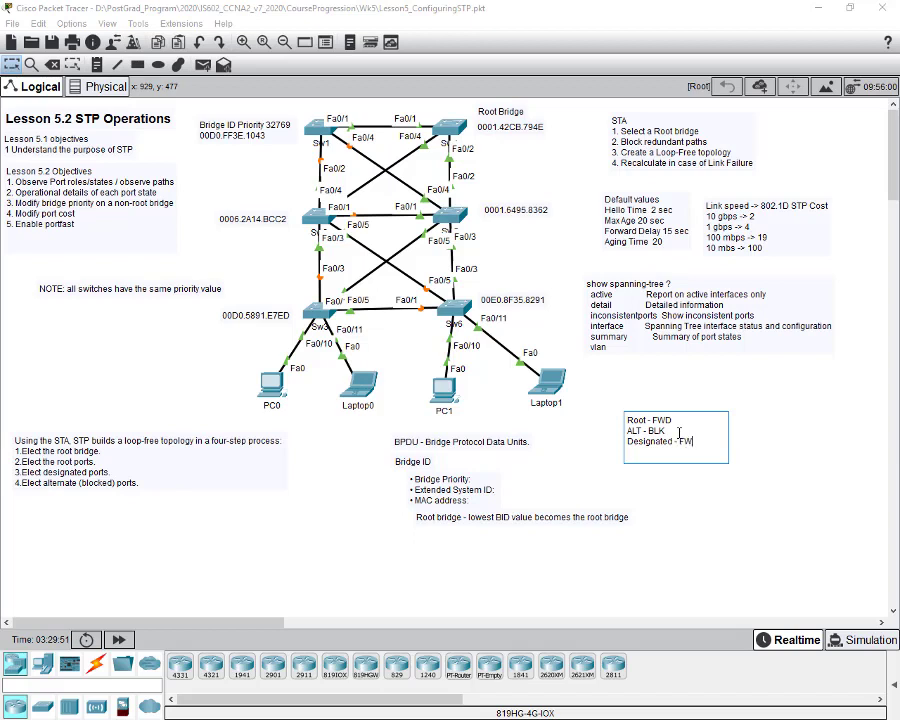
pyautogui.write('D')
pyautogui.click(12, 64)
pyautogui.moveTo(680, 428); pyautogui.dragTo(456, 552)
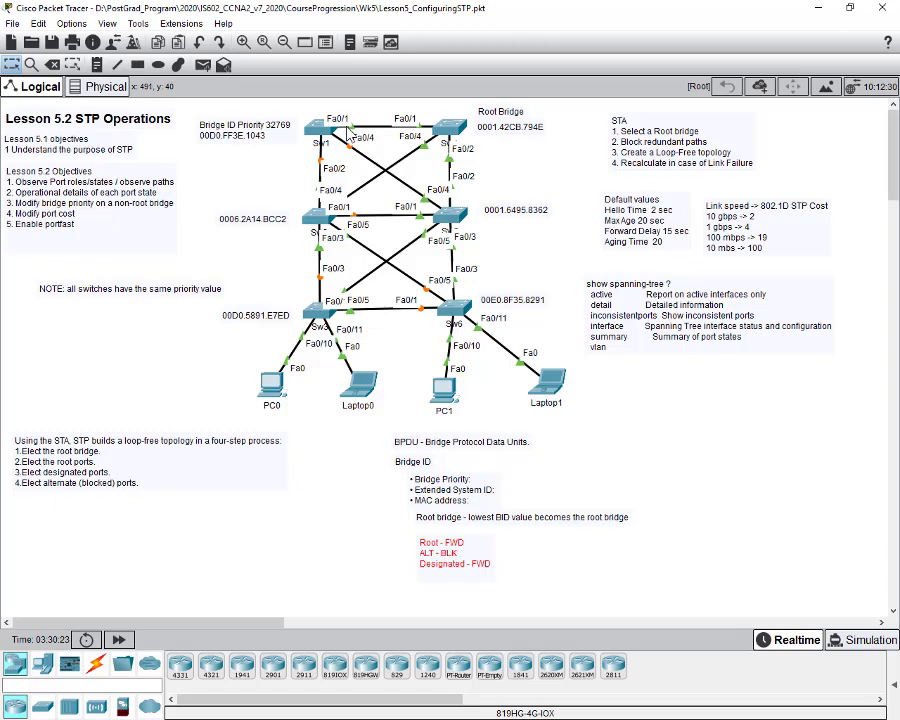
pyautogui.click(318, 133)
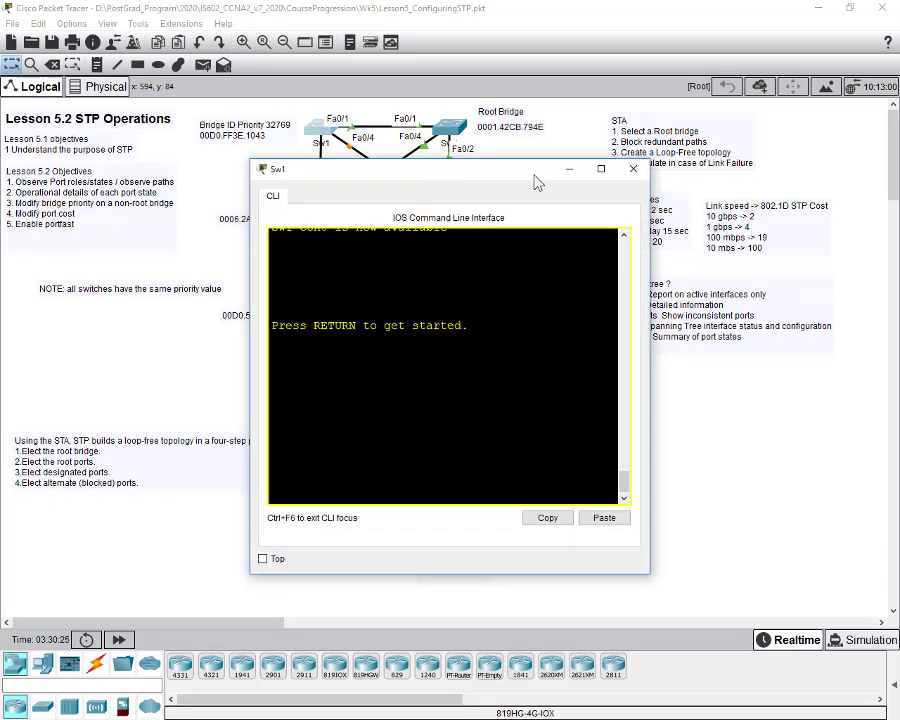
pyautogui.press('Return')
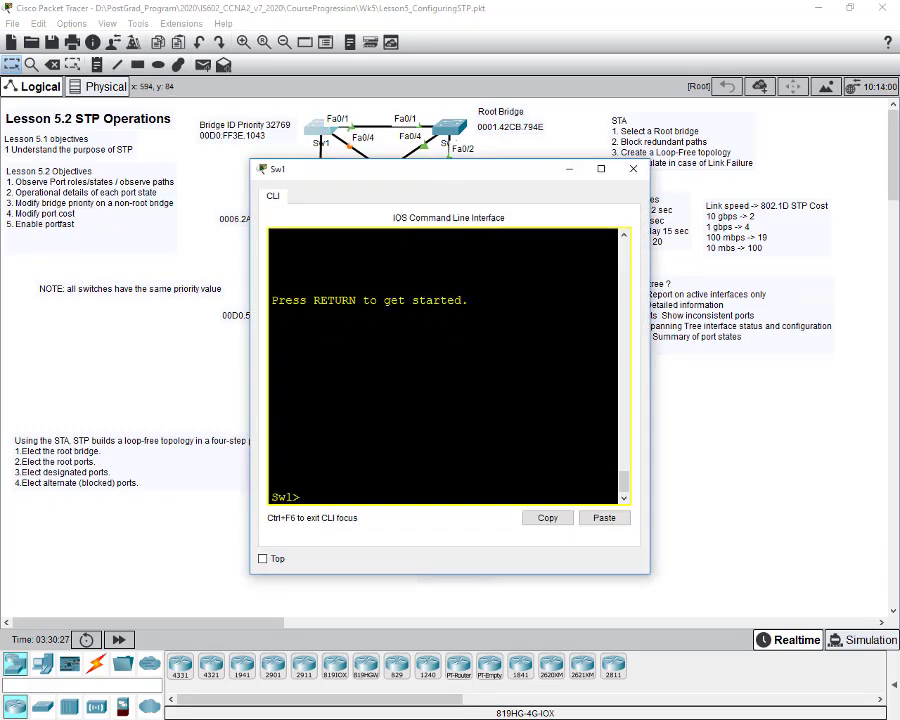
pyautogui.write('en')
pyautogui.press('Return')
pyautogui.write('show spa')
pyautogui.press('Tab')
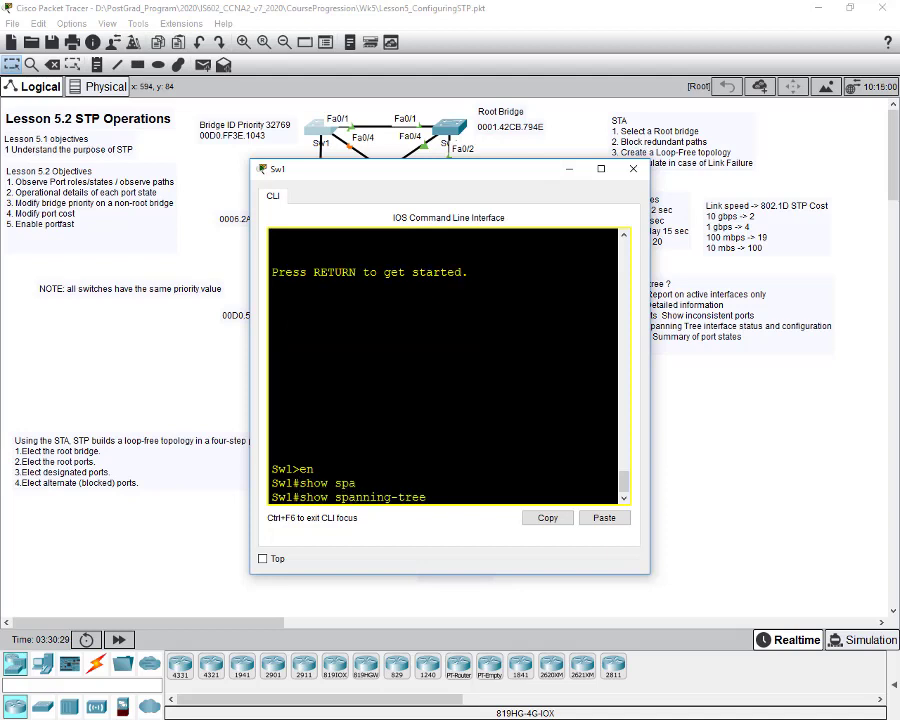
pyautogui.write('acti')
pyautogui.press('Return')
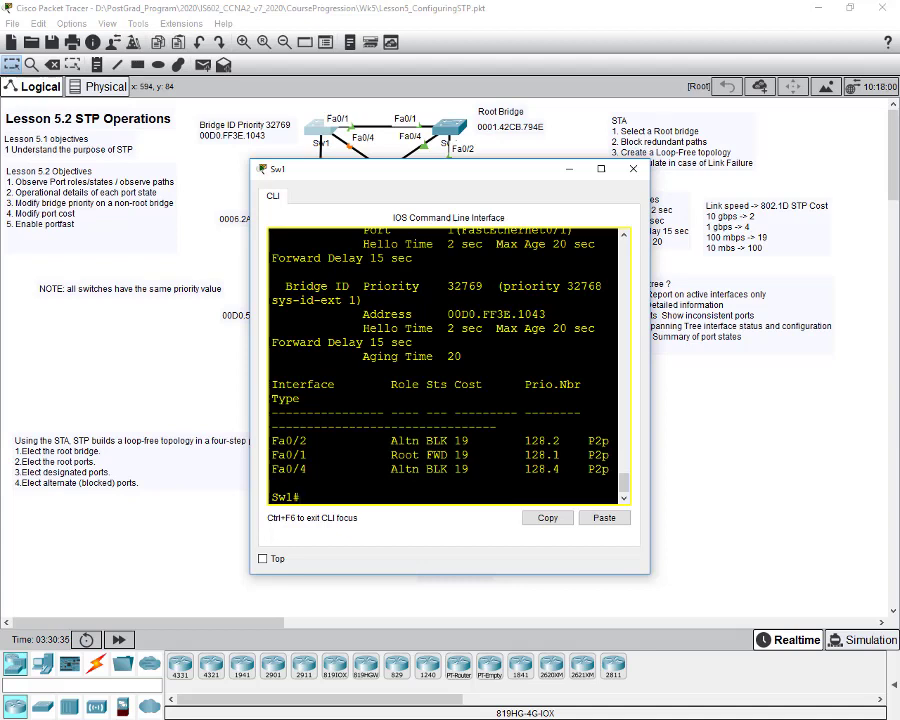
pyautogui.moveTo(474, 455); pyautogui.dragTo(263, 456)
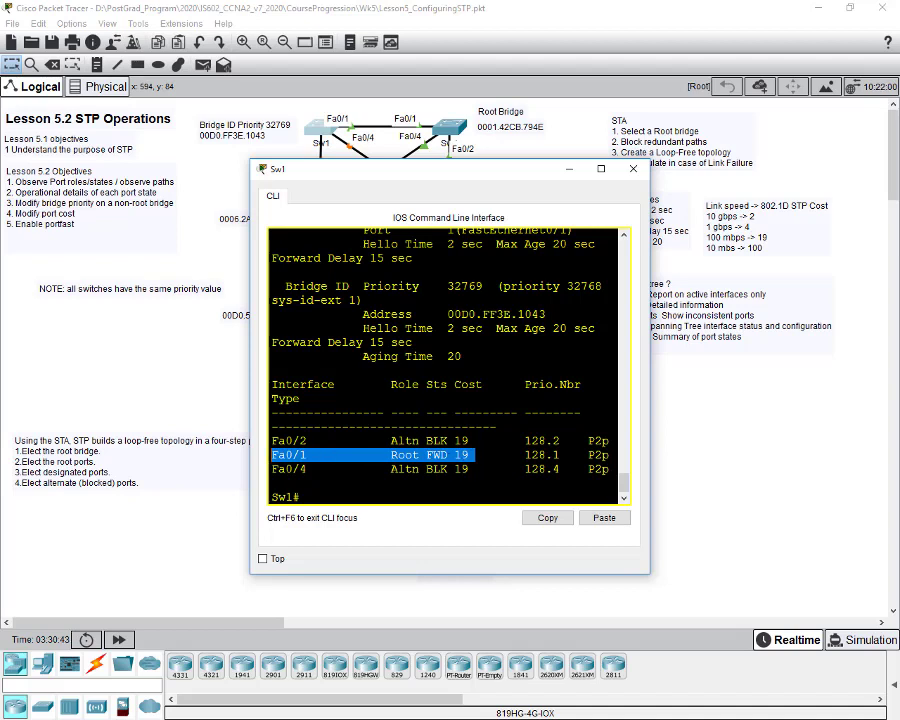
pyautogui.moveTo(271, 441); pyautogui.dragTo(306, 469)
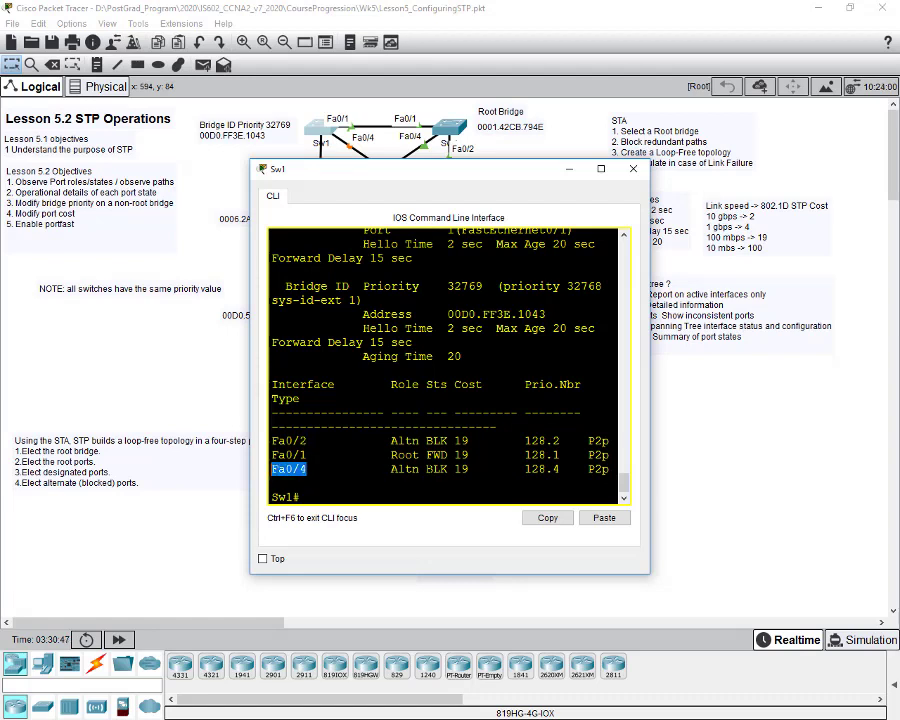
pyautogui.click(633, 168)
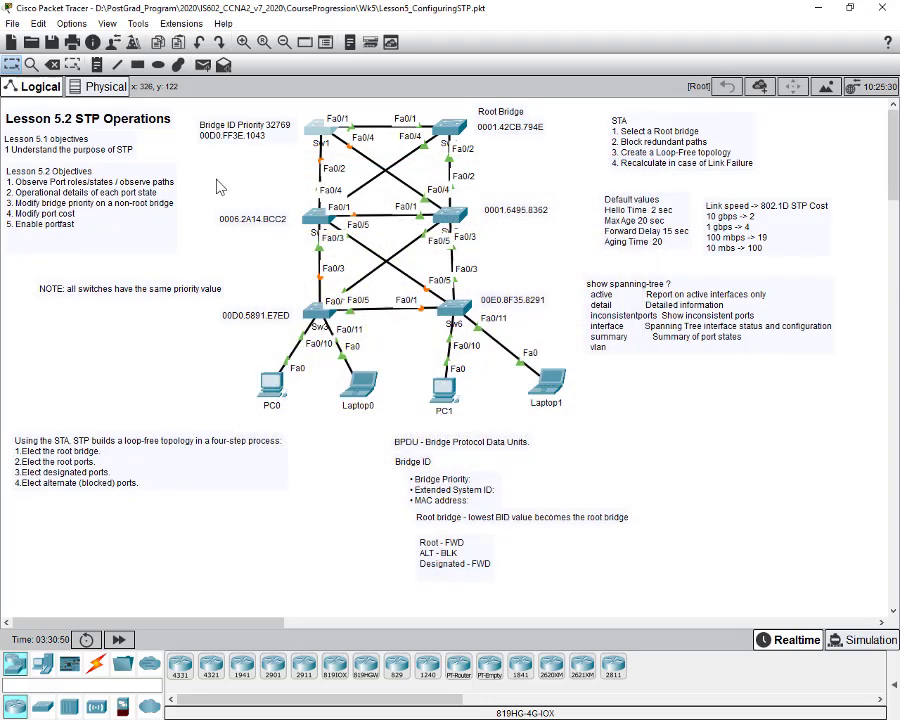
# Place single-letter port-role notes R, A and D beside the links below Sw1
pyautogui.click(97, 64)
pyautogui.click(296, 165)
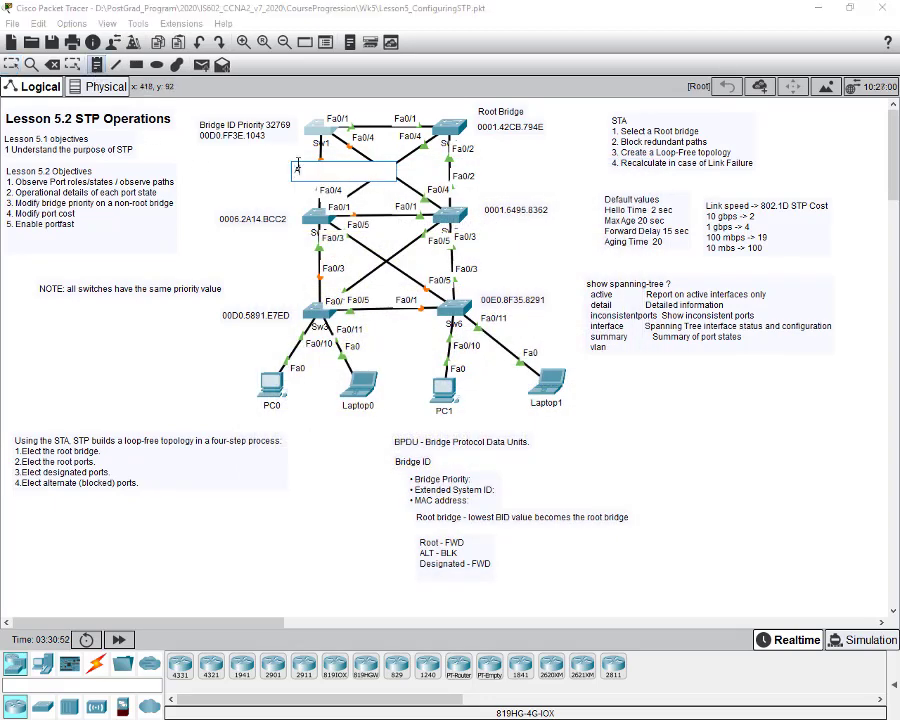
pyautogui.click(249, 175)
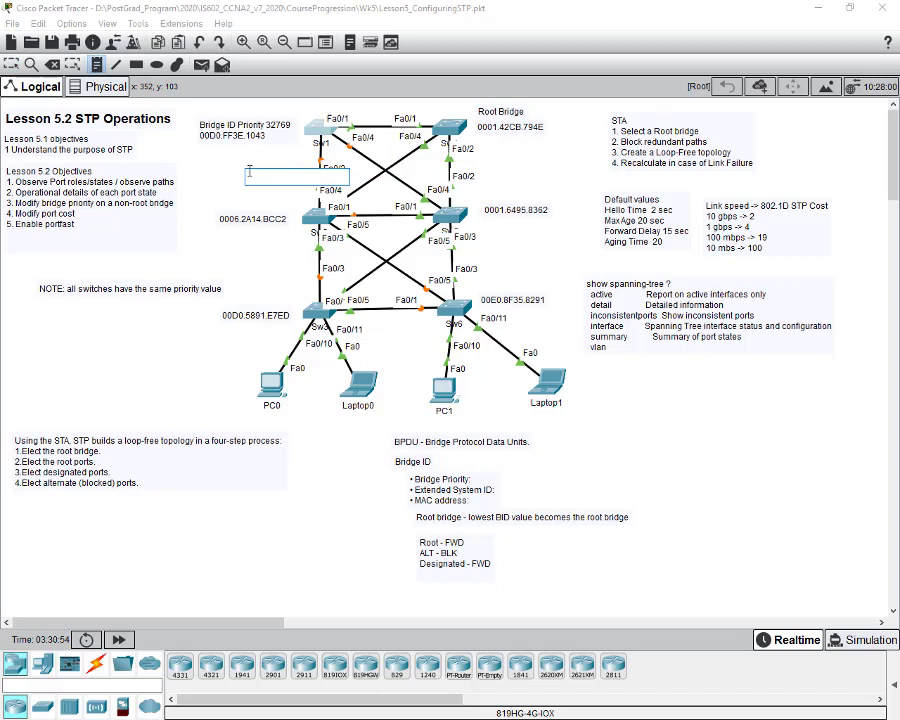
pyautogui.write('R')
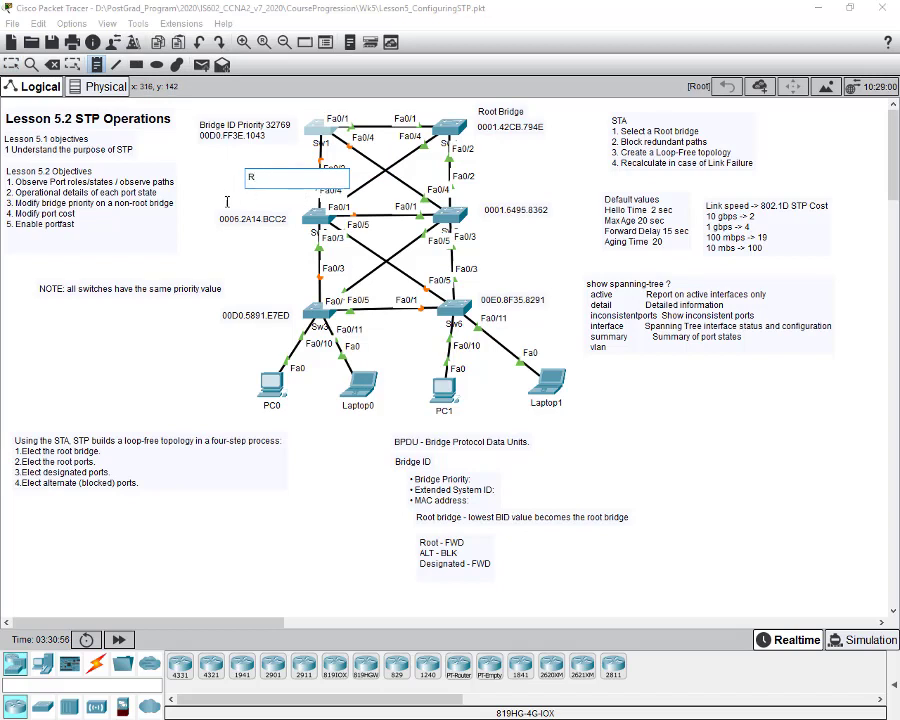
pyautogui.click(297, 170)
pyautogui.write('A')
pyautogui.click(243, 264)
pyautogui.write('D')
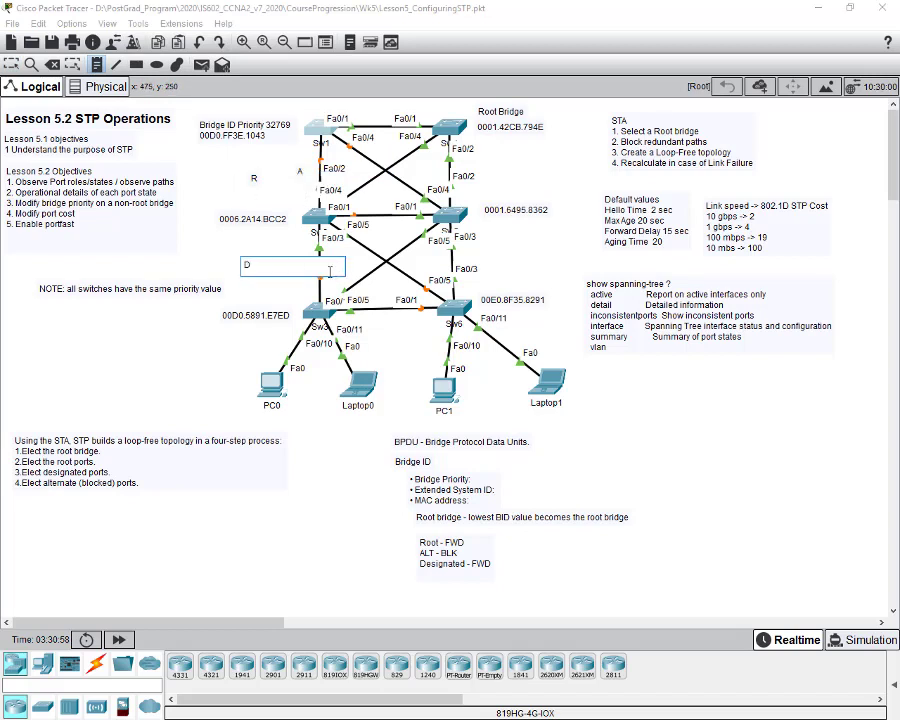
pyautogui.click(10, 63)
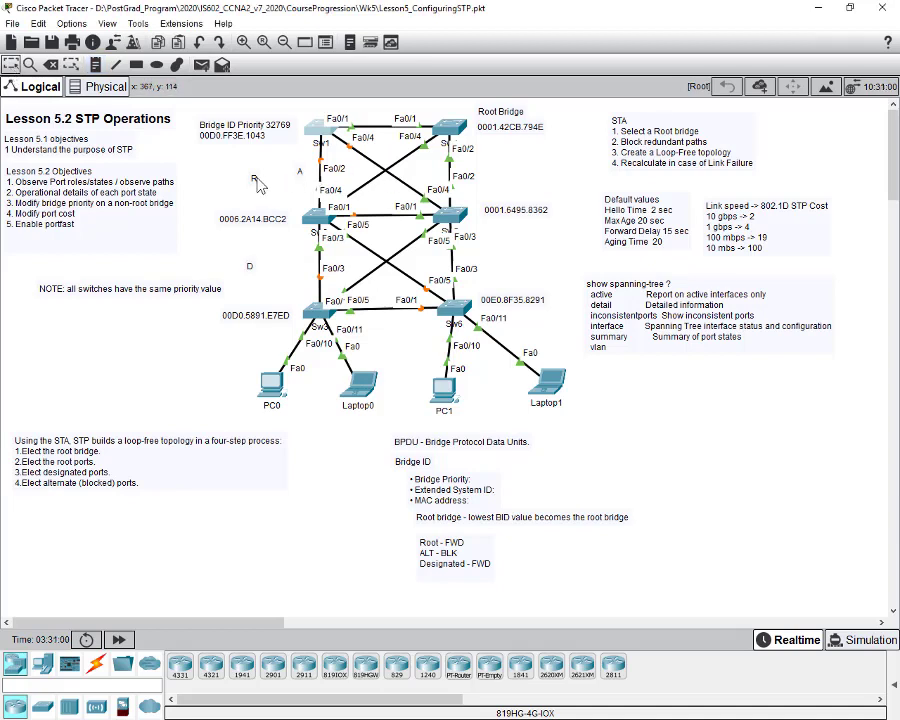